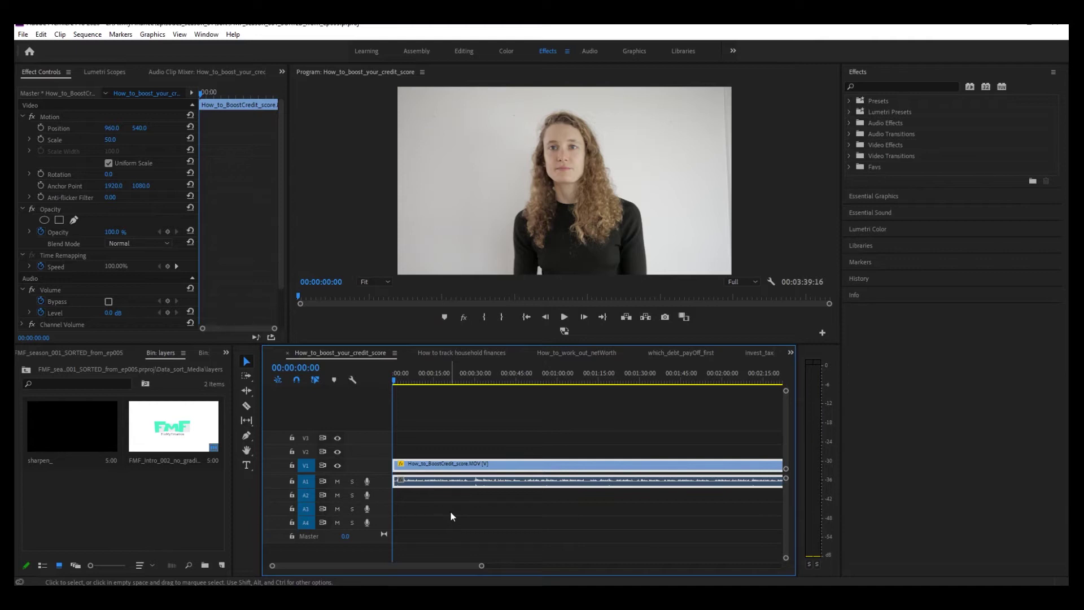
# - Preview the interview clip, then send its audio to Audition for editing via Edit Clip In Adobe Audition
pyautogui.scroll(5, 412, 480)
pyautogui.press('space')
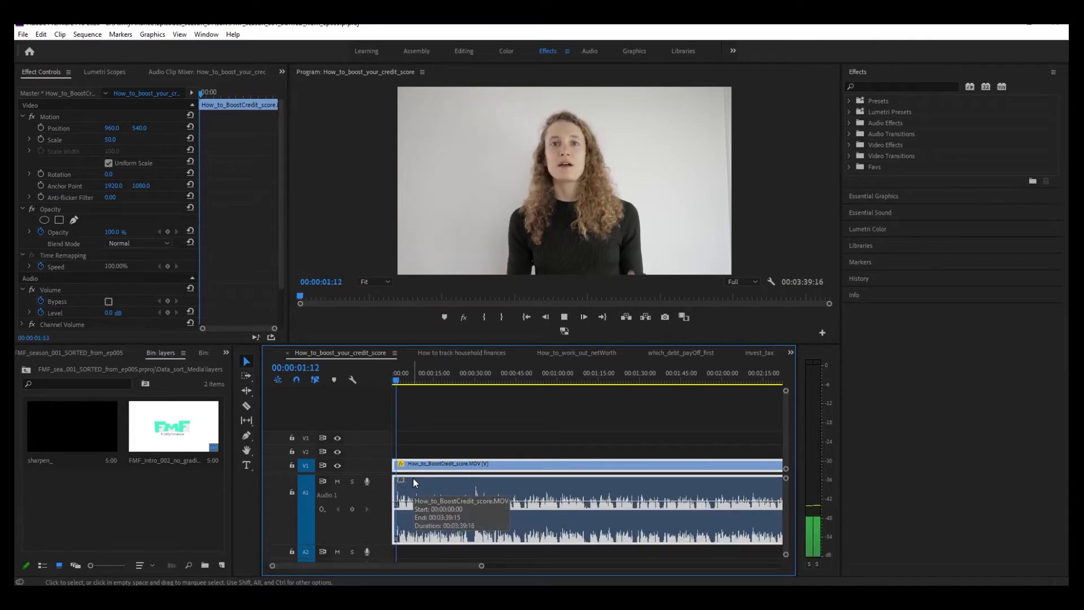
pyautogui.press('space')
pyautogui.press('Home')
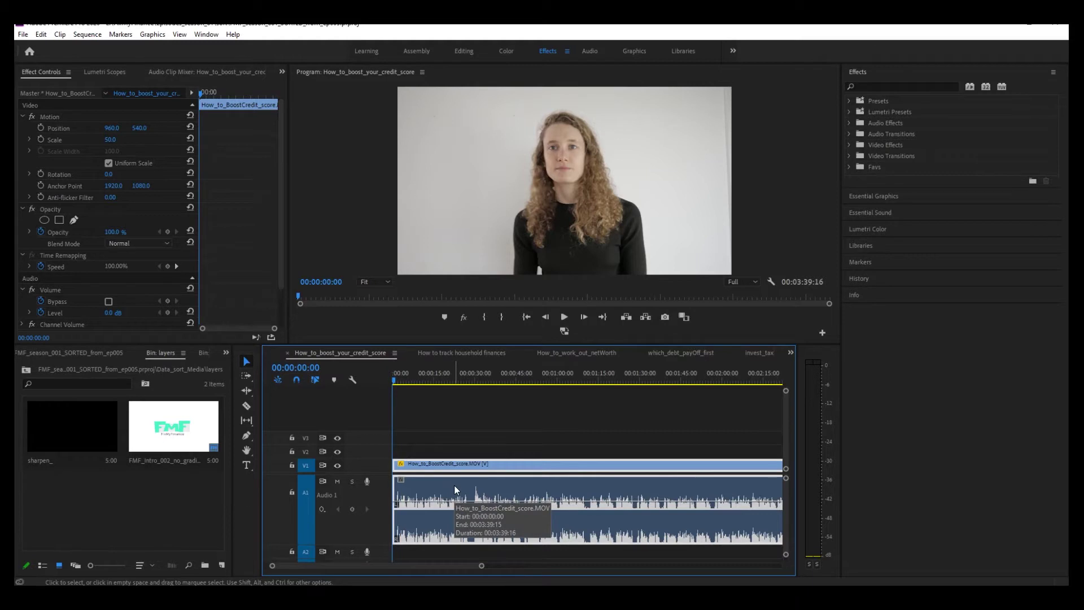
pyautogui.rightClick(456, 489)
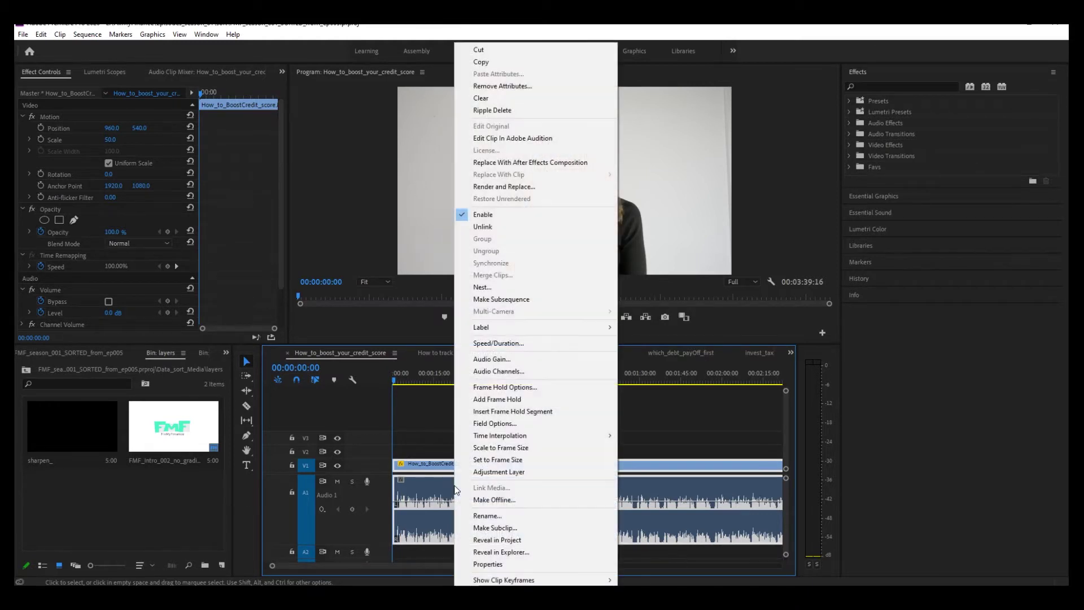
pyautogui.click(513, 138)
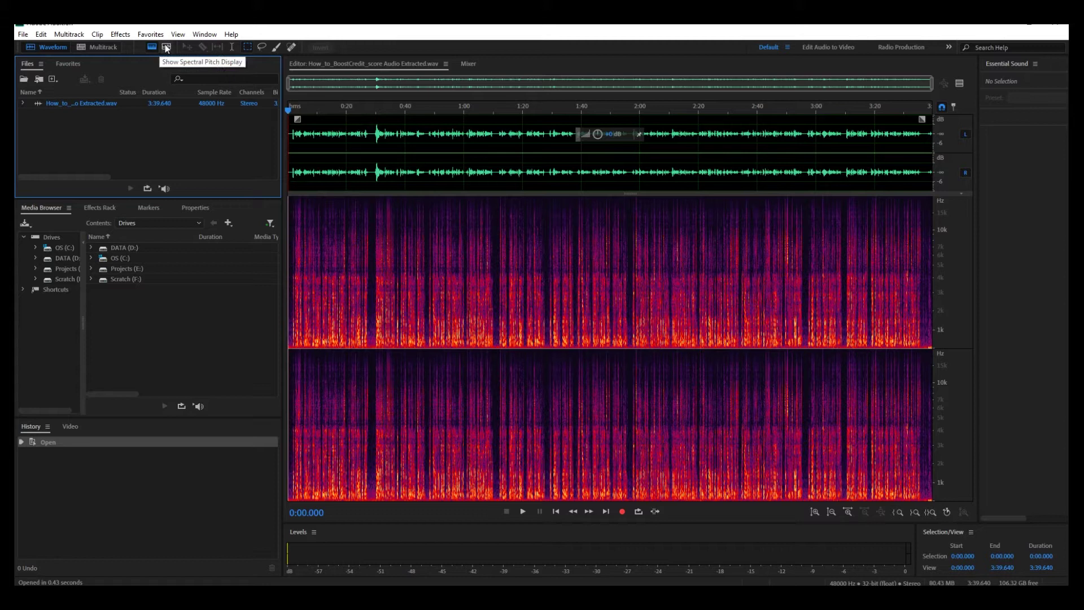
# - Toggle pitch display on and off, zoom to the first 12 seconds, and play the opening twice
pyautogui.click(166, 47)
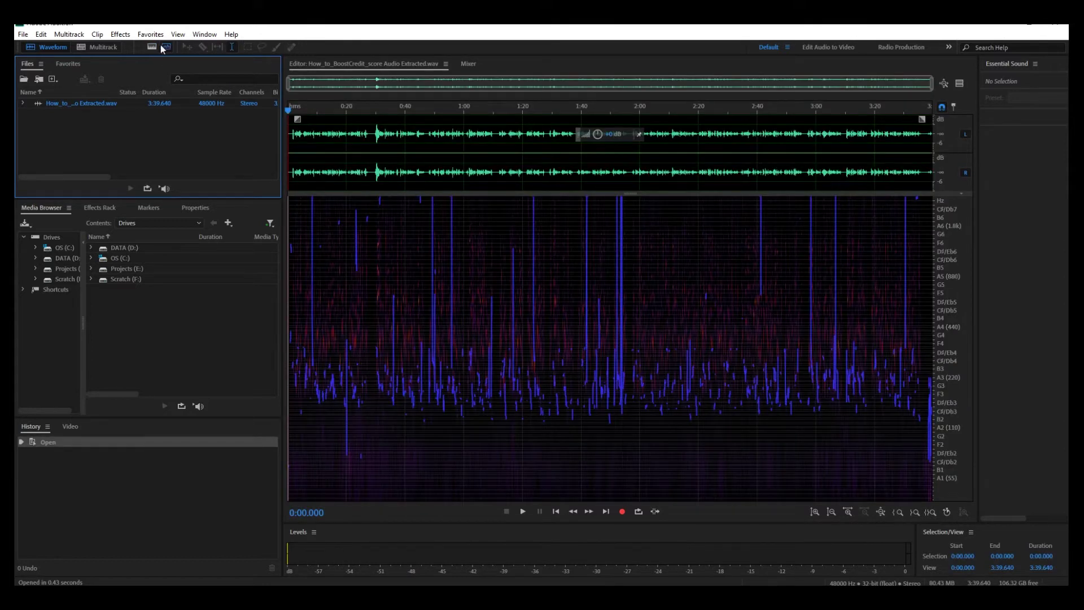
pyautogui.click(151, 48)
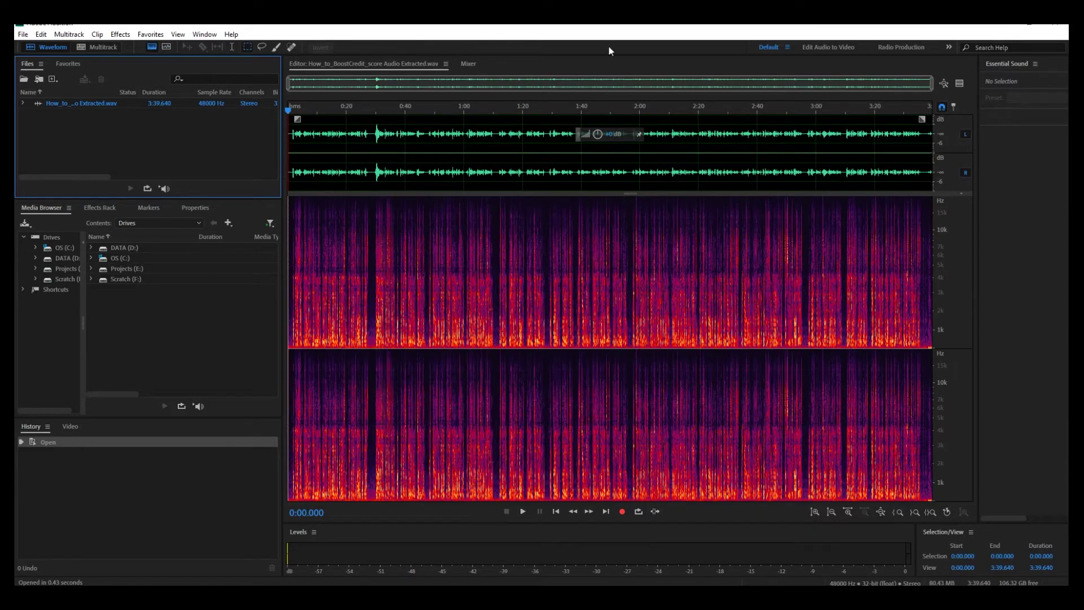
pyautogui.moveTo(932, 89); pyautogui.dragTo(321, 98)
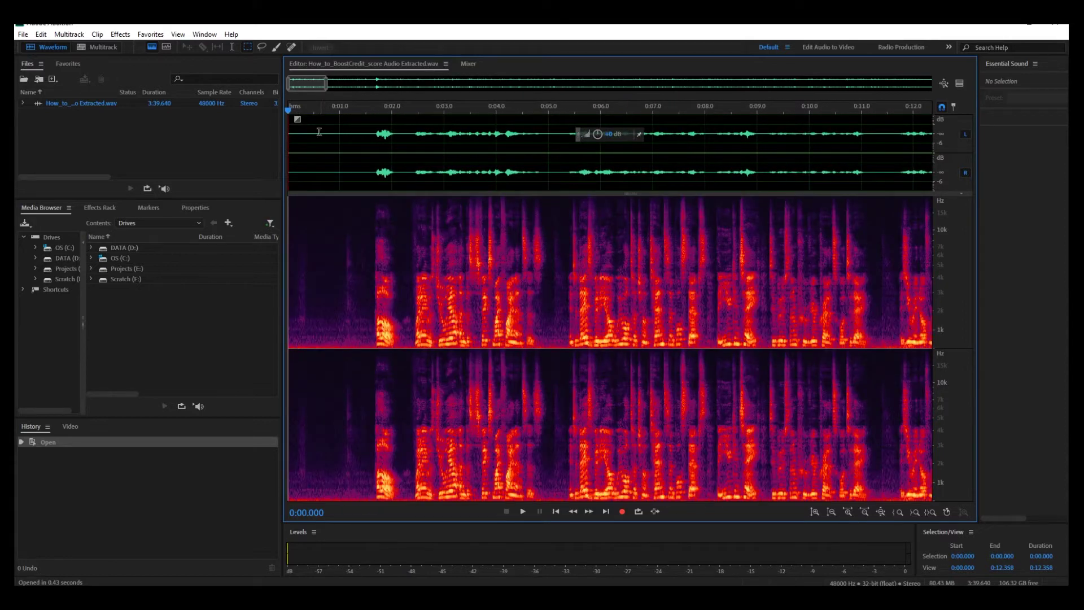
pyautogui.press('space')
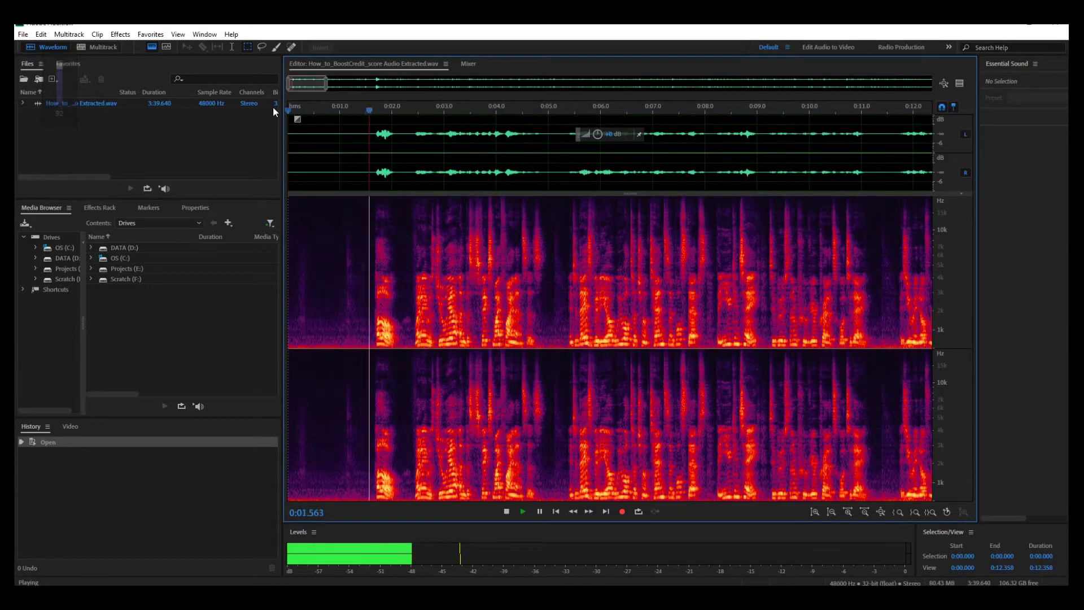
pyautogui.press('space')
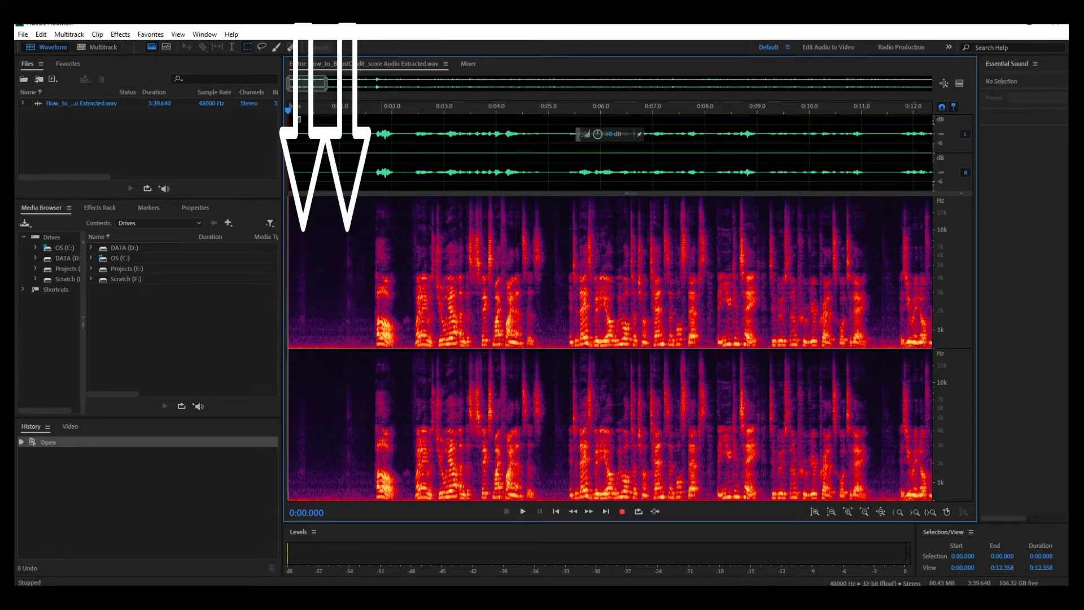
pyautogui.press('space')
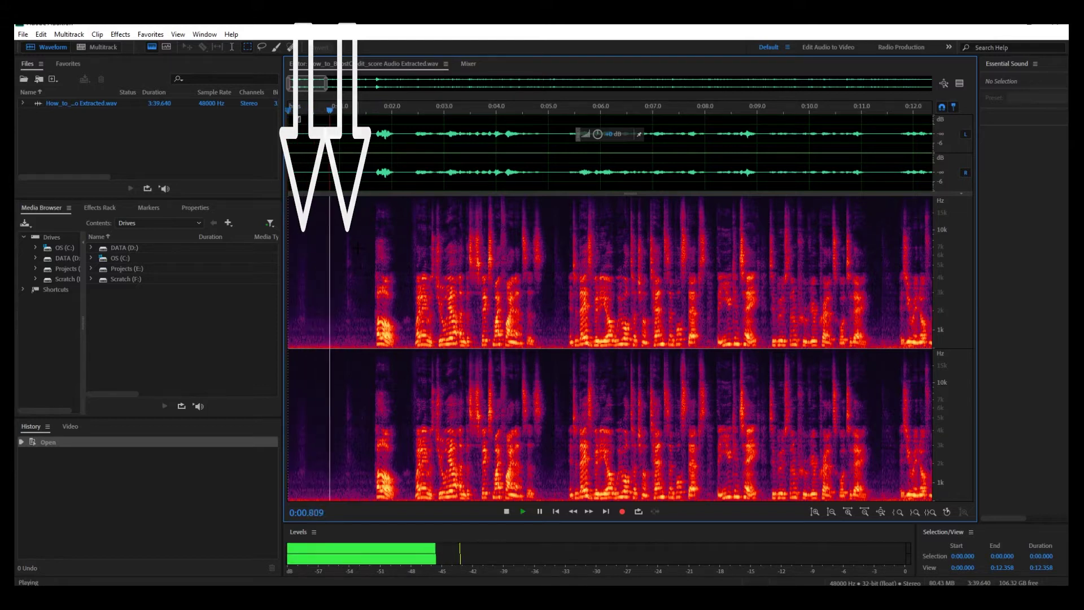
pyautogui.press('space')
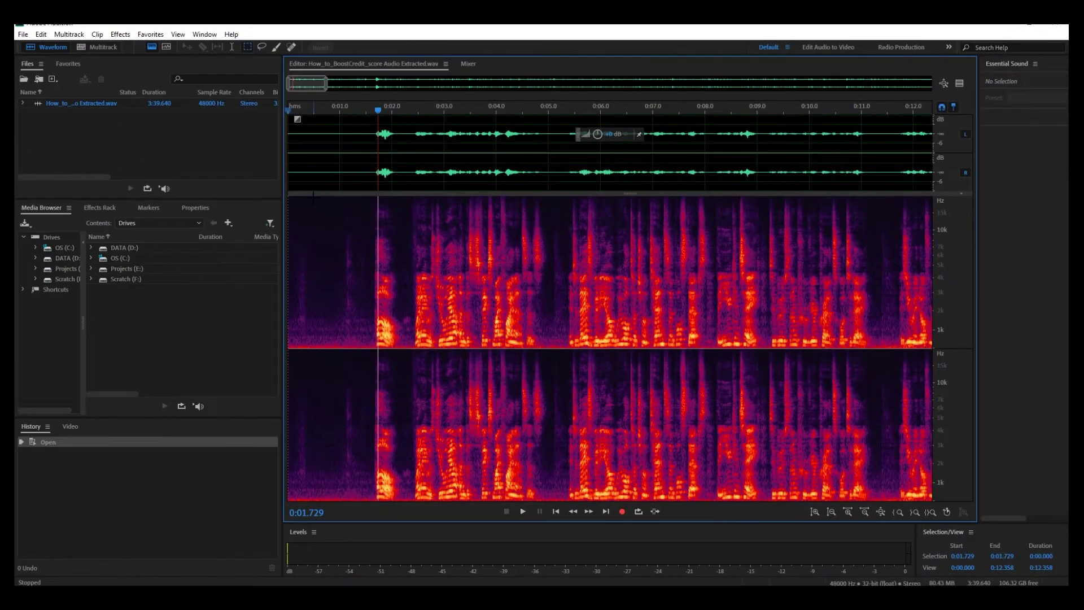
# - Select the silence from about 0.42 to 1.00 s and capture it as a noise print
pyautogui.moveTo(313, 196); pyautogui.dragTo(339, 355)
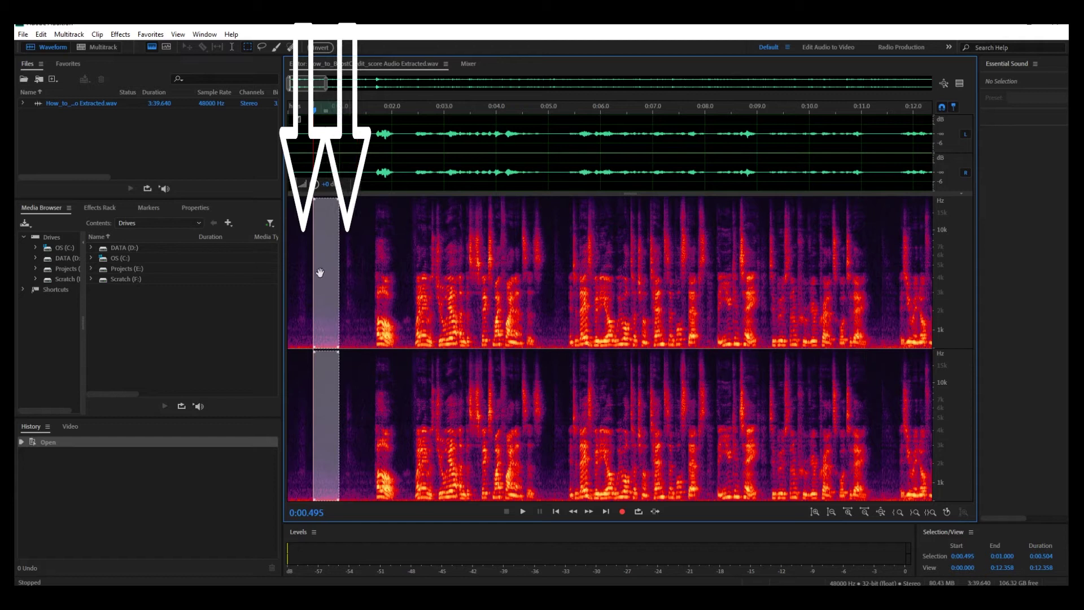
pyautogui.moveTo(313, 273); pyautogui.dragTo(309, 273)
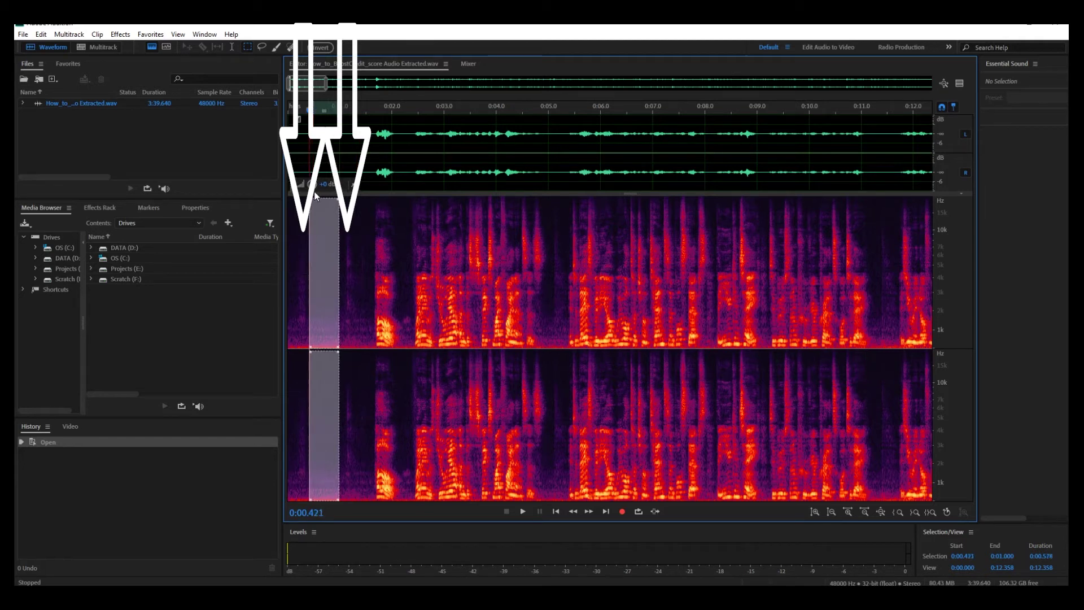
pyautogui.moveTo(319, 197); pyautogui.dragTo(320, 194)
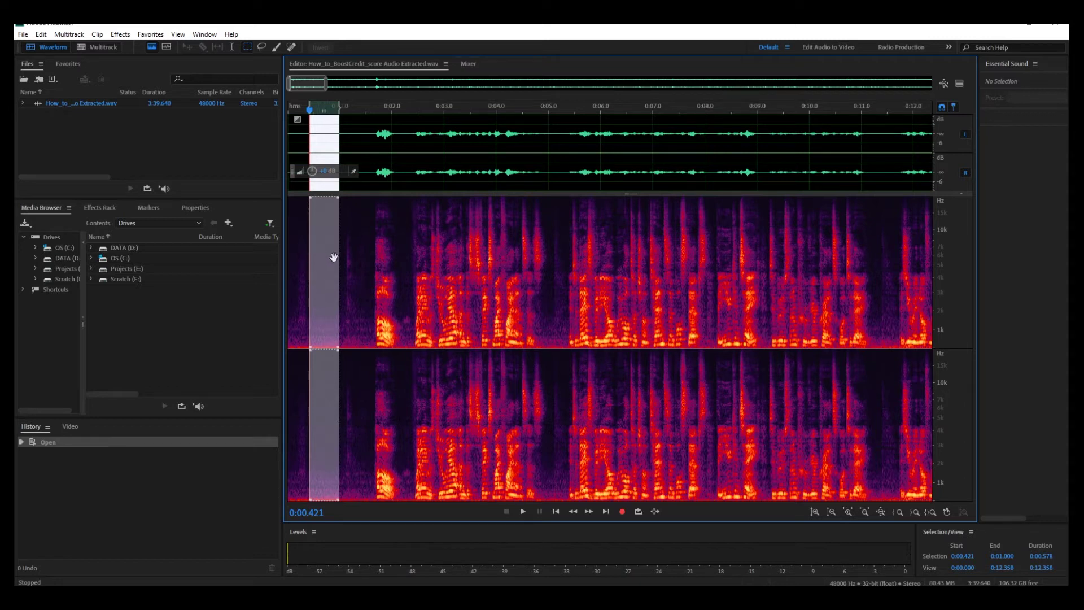
pyautogui.click(120, 34)
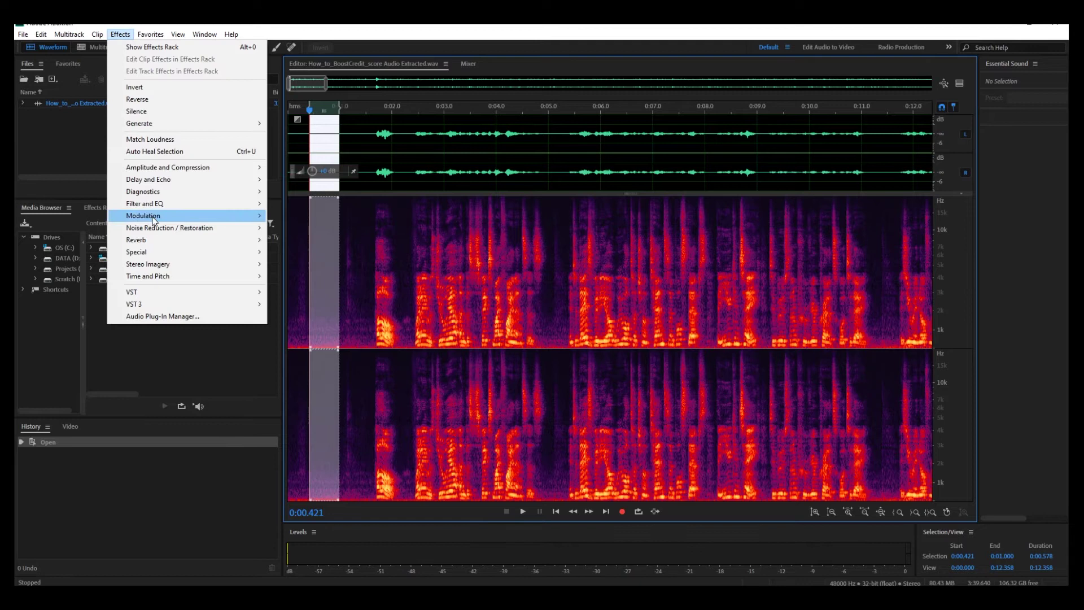
pyautogui.moveTo(158, 228)
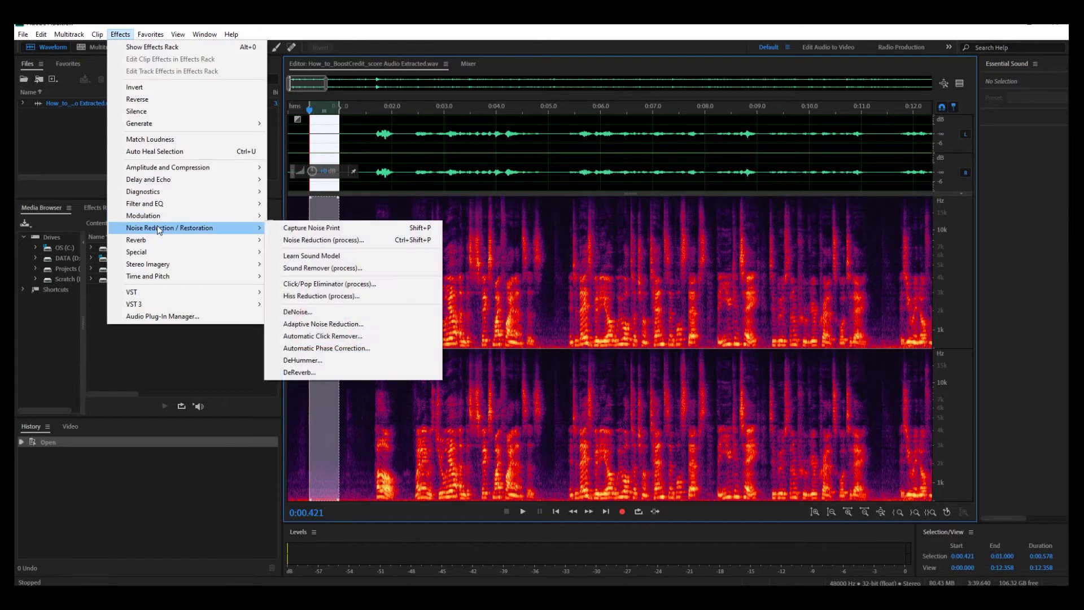
pyautogui.click(306, 230)
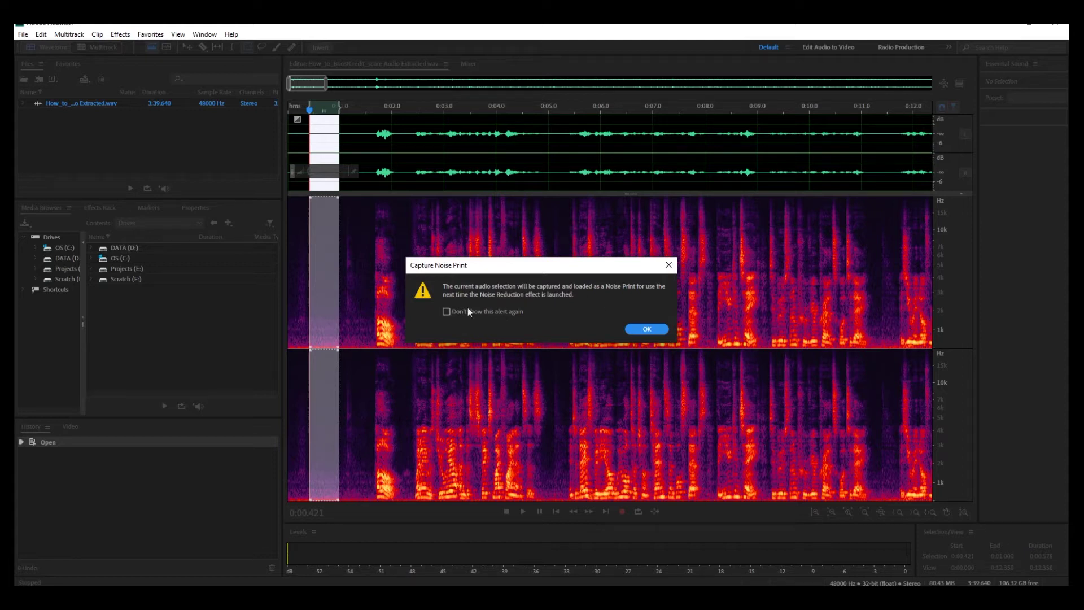
pyautogui.click(640, 327)
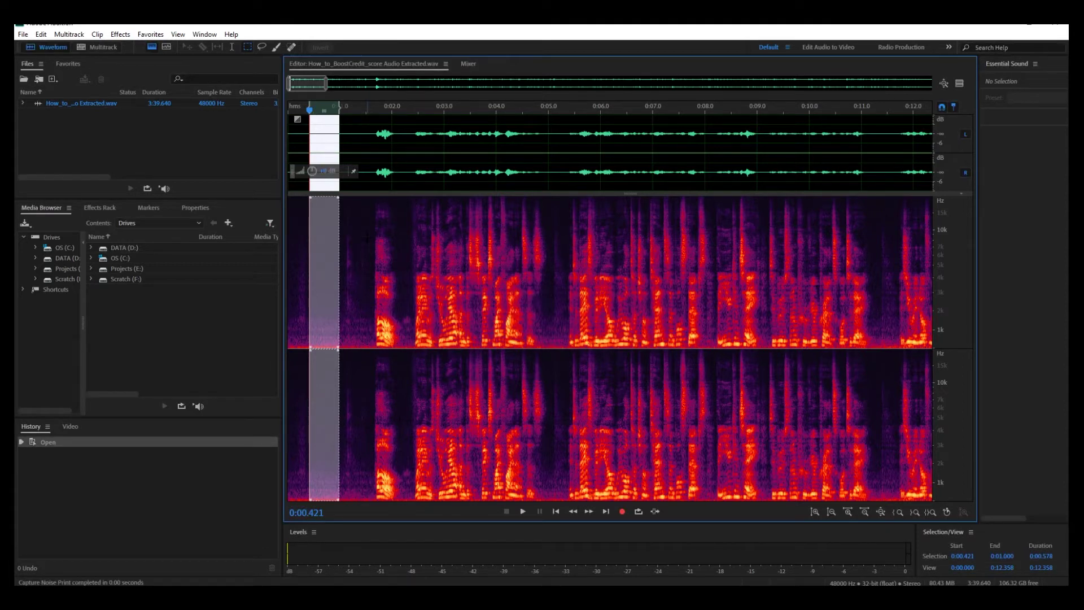
pyautogui.hotkey('ctrl', 'shift', 'a')
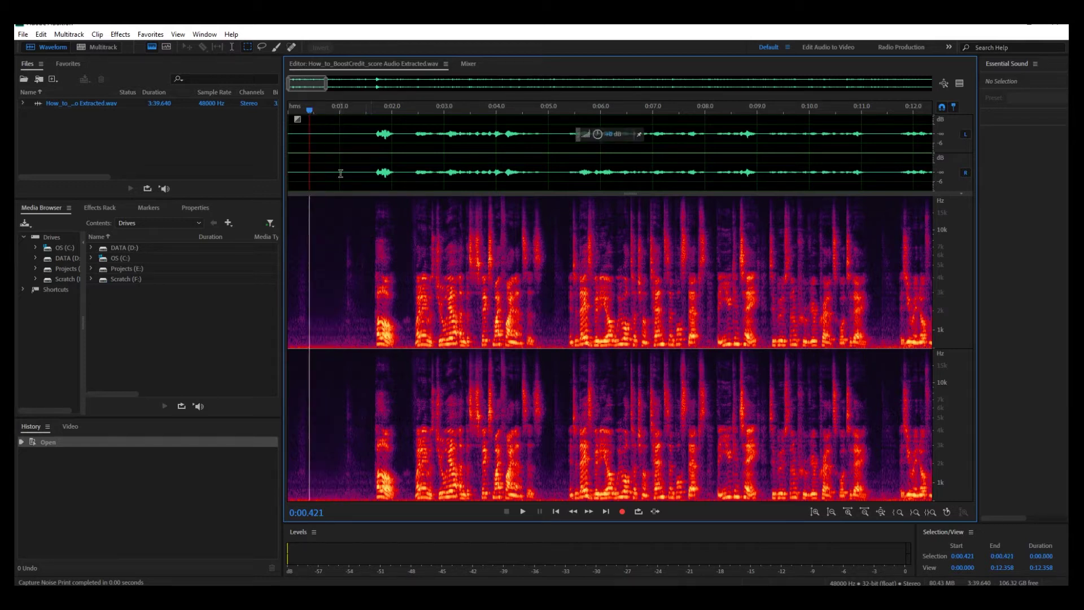
# - Open the Noise Reduction effect and preview it on the interview audio
pyautogui.click(121, 36)
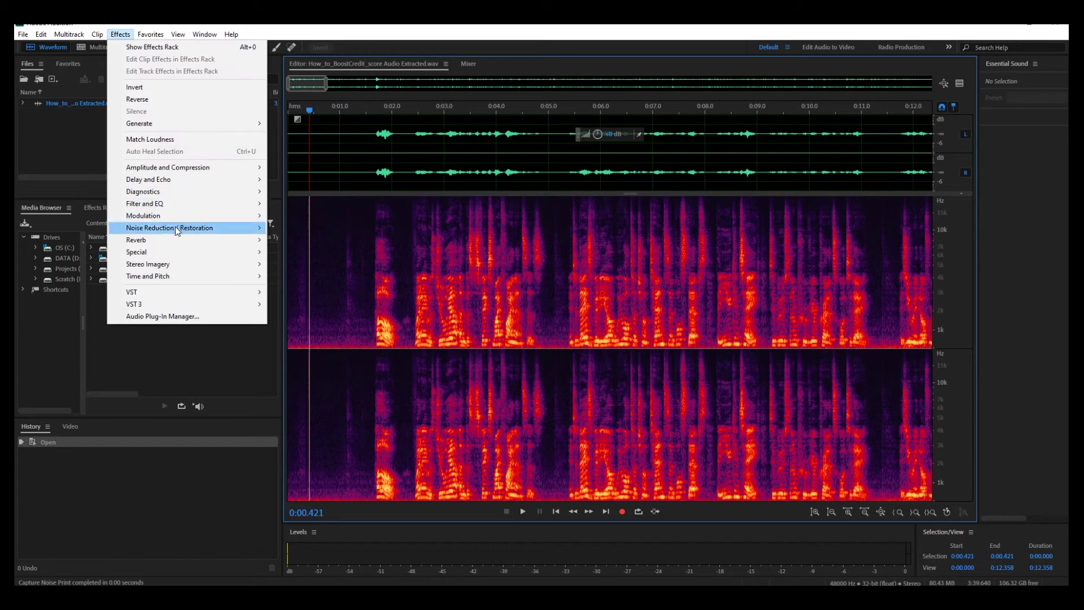
pyautogui.moveTo(174, 228)
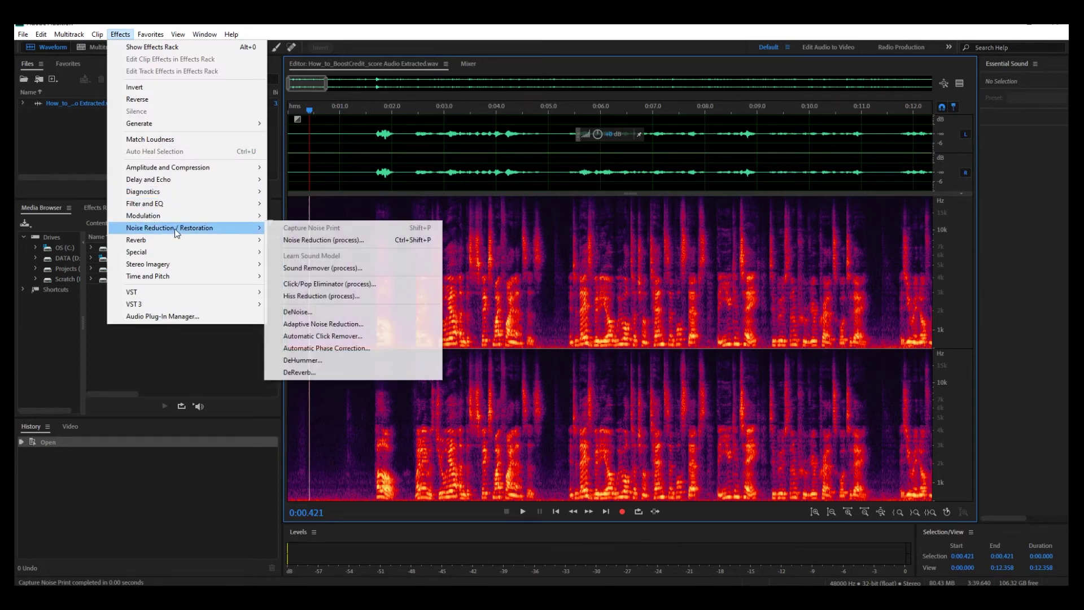
pyautogui.click(315, 241)
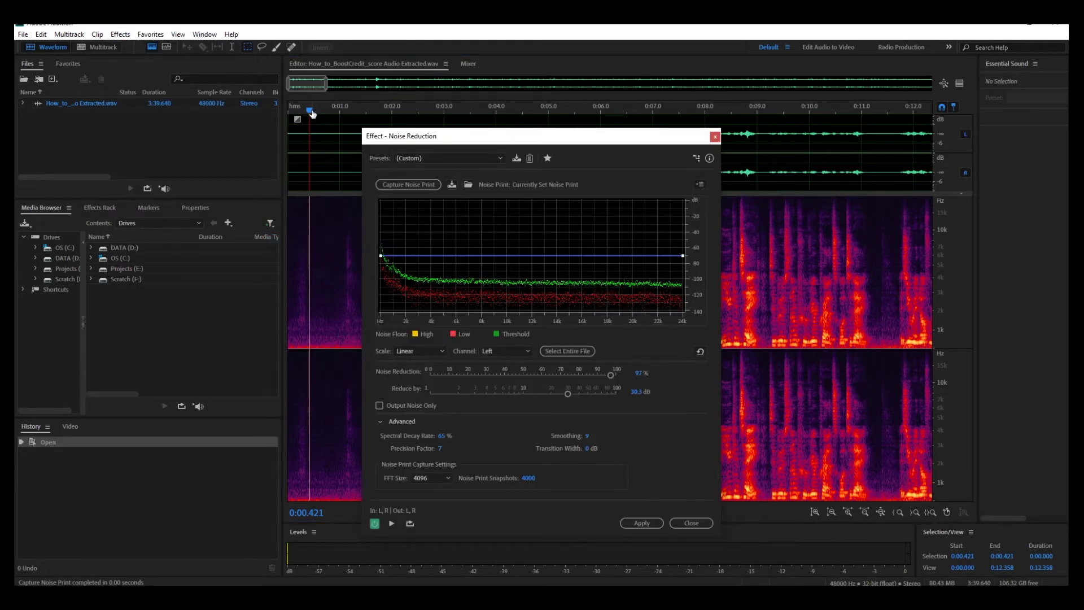
pyautogui.click(292, 111)
pyautogui.press('space')
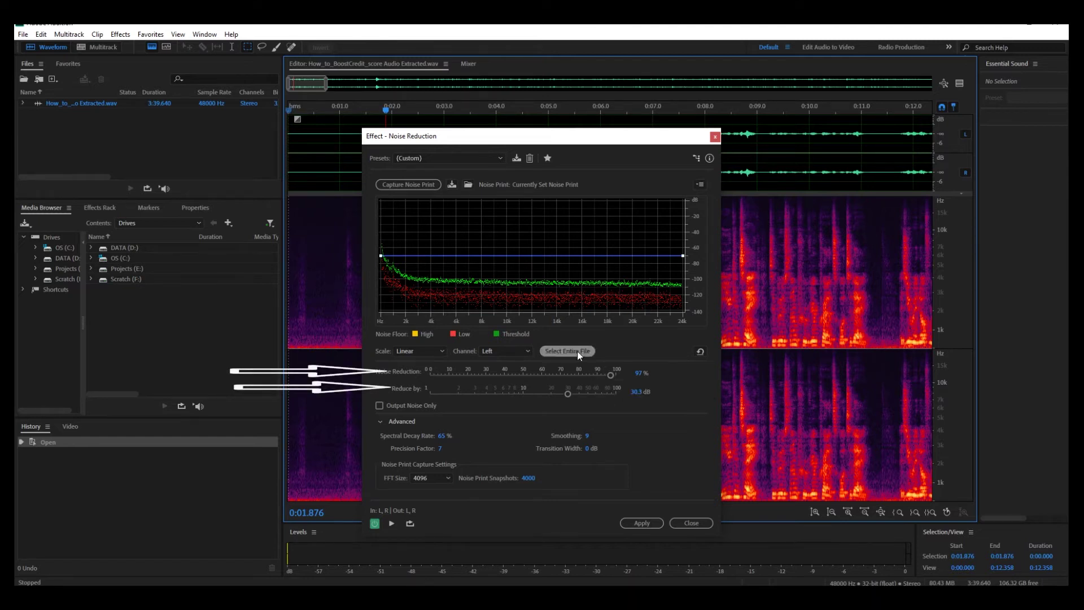
# - Lower the noise graph's left point, preview again, and apply 97% reduction by 30.3 dB
pyautogui.moveTo(382, 257)
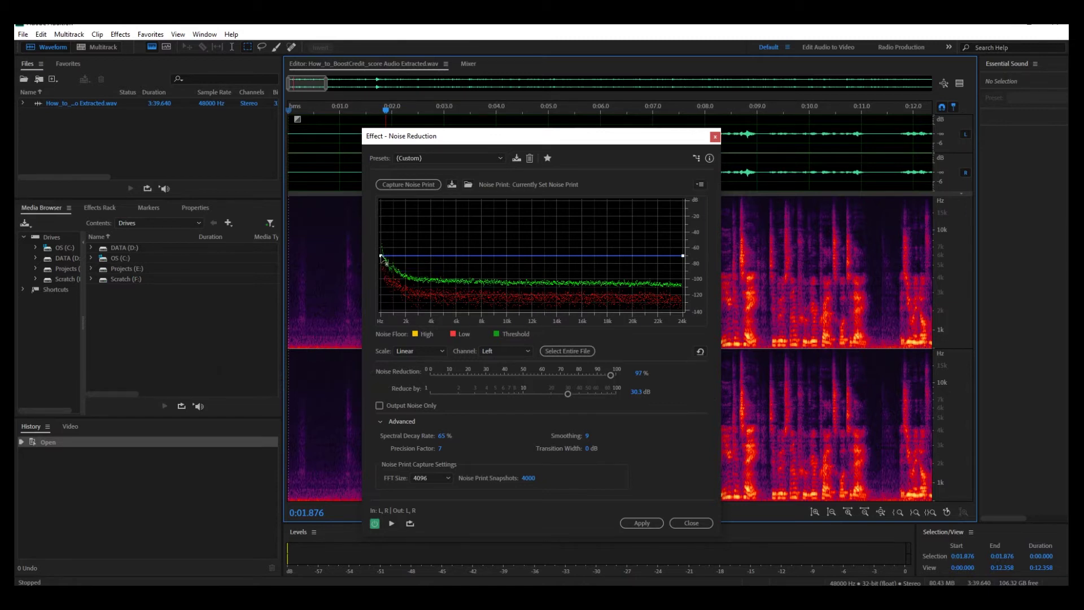
pyautogui.moveTo(383, 257)
pyautogui.mouseDown()
pyautogui.moveTo(379, 244)
pyautogui.moveTo(373, 256)
pyautogui.mouseUp()
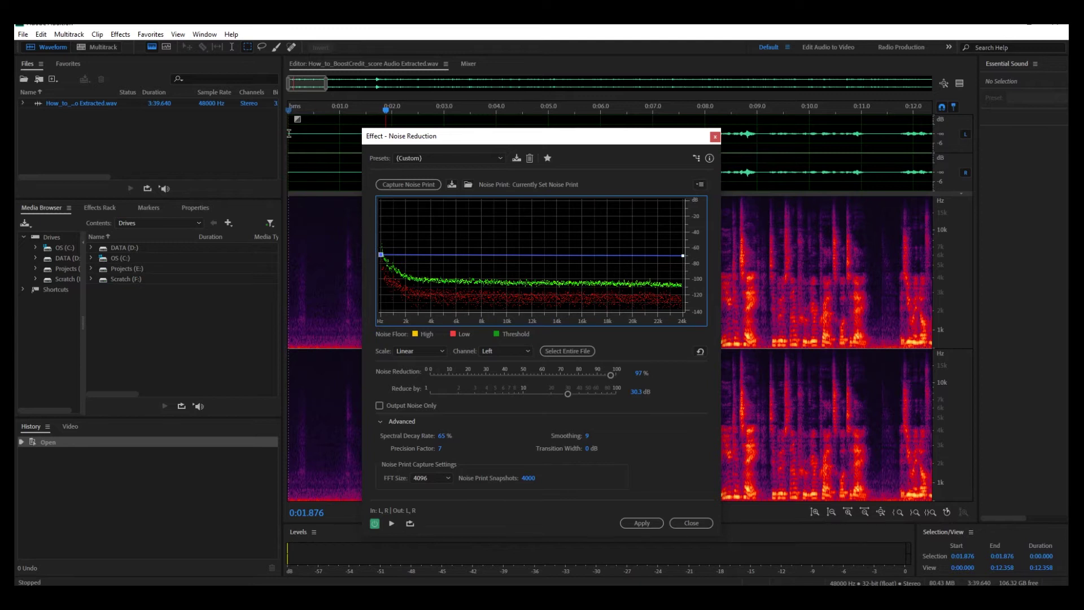
pyautogui.click(297, 110)
pyautogui.press('space')
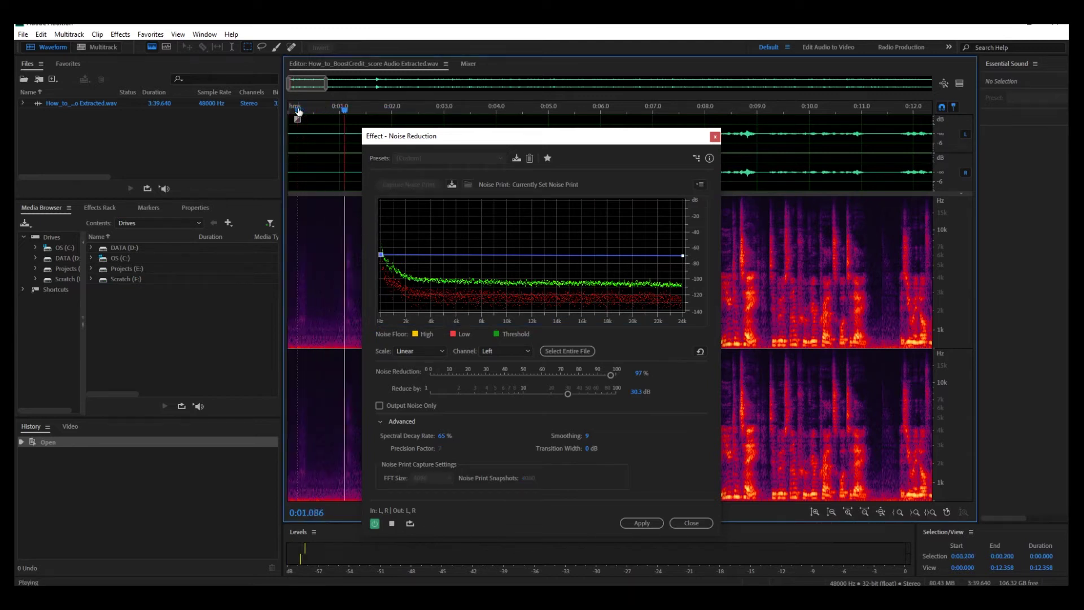
pyautogui.press('space')
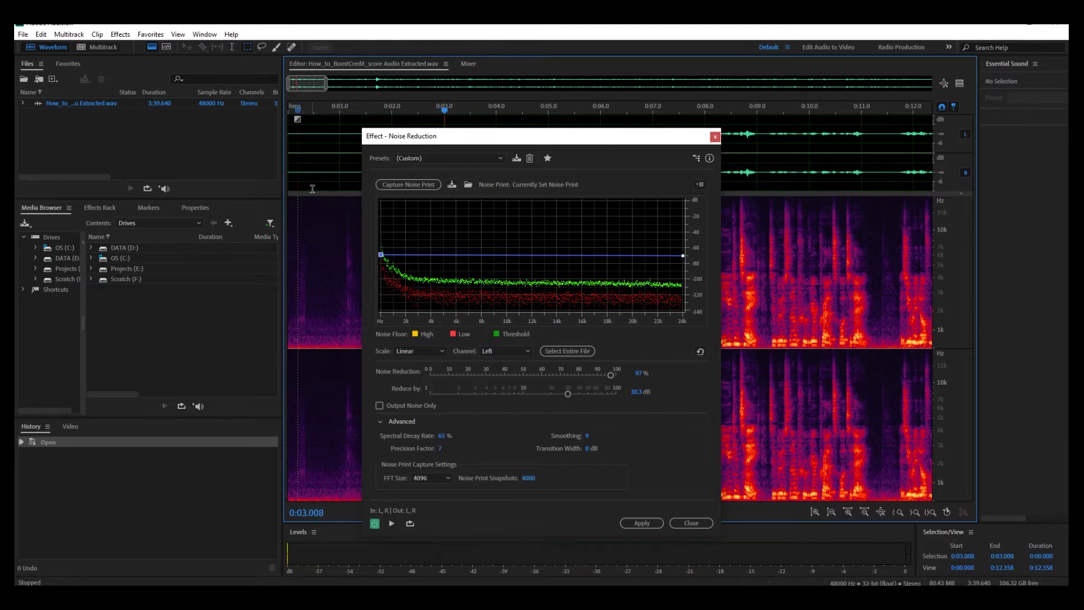
pyautogui.click(641, 523)
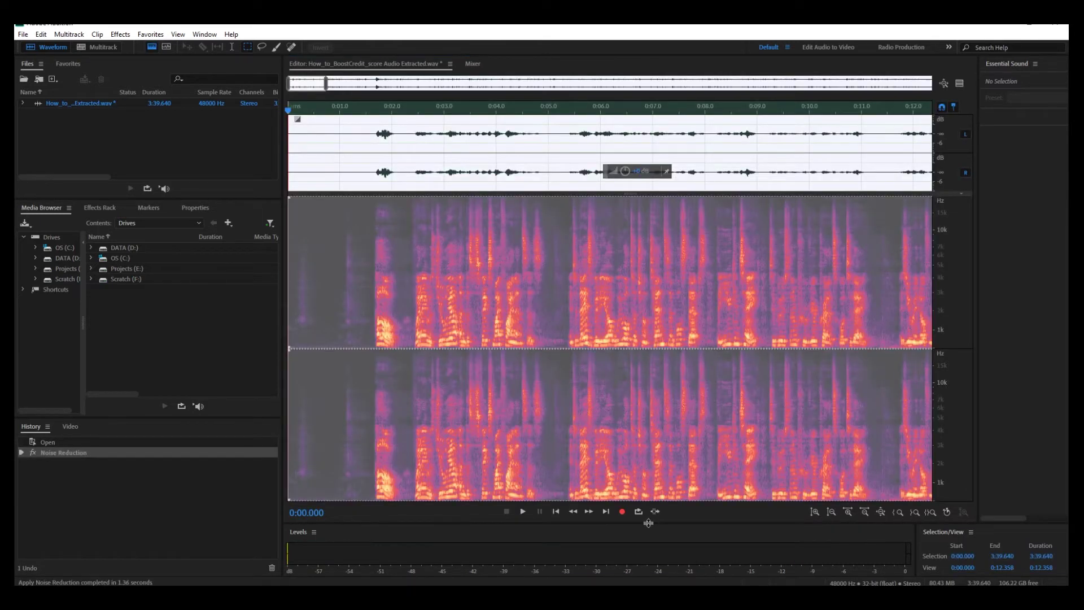
# - Place the playhead at about 0:01.2 to review the noise-reduced spectrogram
pyautogui.click(353, 105)
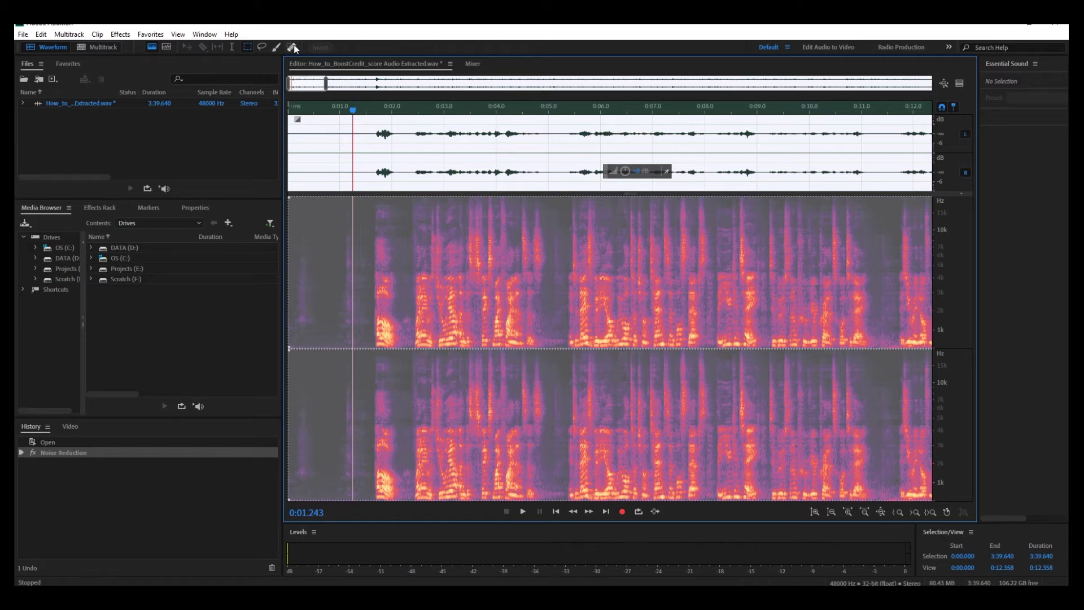
# - Pick DeReverb from the Noise Reduction / Restoration effects and start playback
pyautogui.click(120, 35)
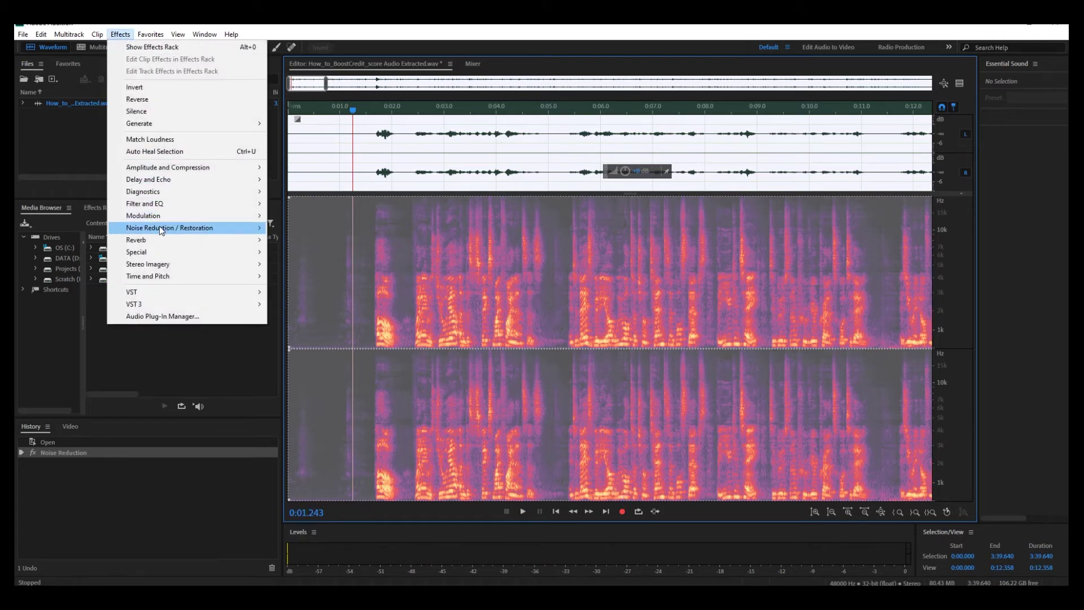
pyautogui.moveTo(159, 226)
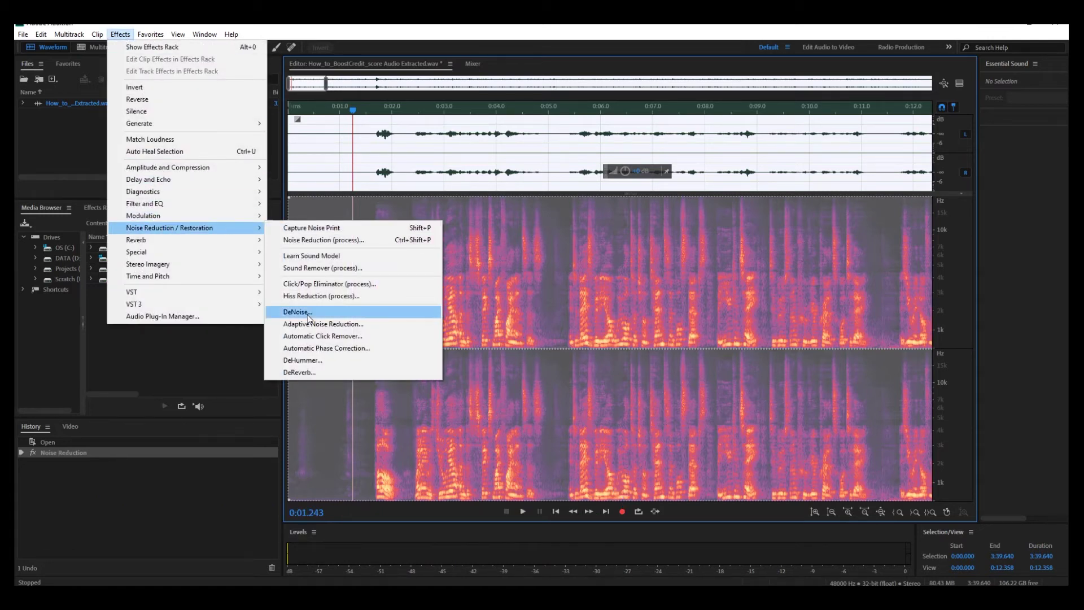
pyautogui.click(312, 373)
pyautogui.press('space')
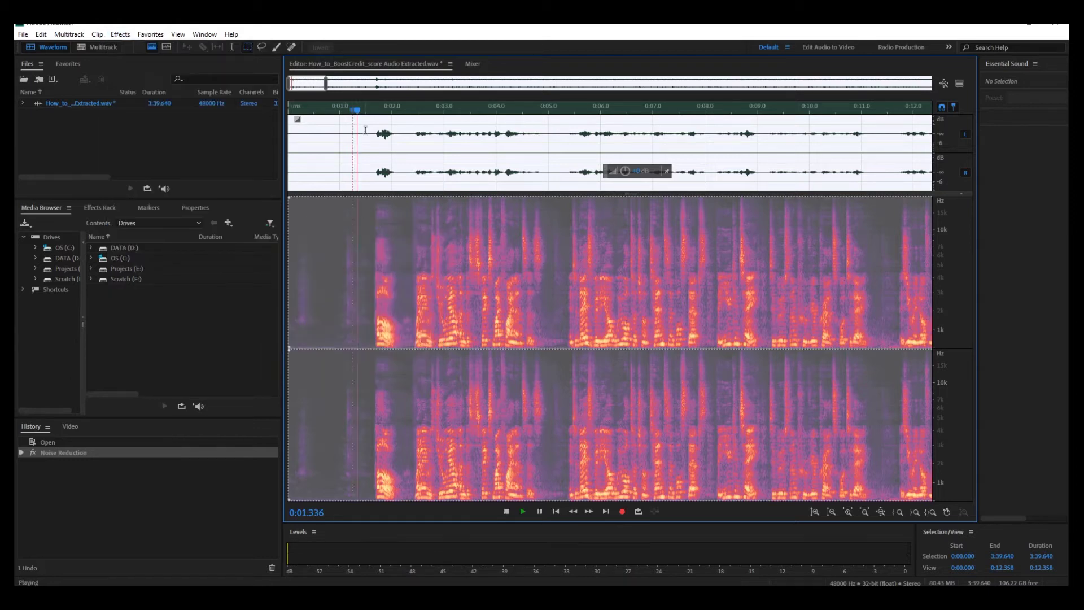
# - Apply DeReverb at 67% with the flat processing focus and save the file
pyautogui.click(120, 35)
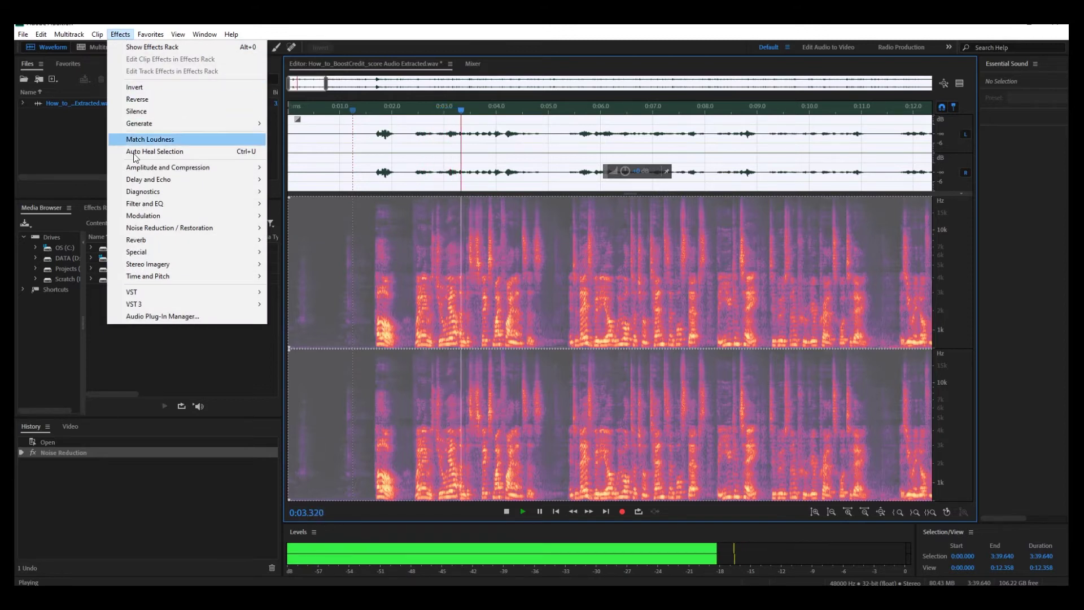
pyautogui.moveTo(146, 228)
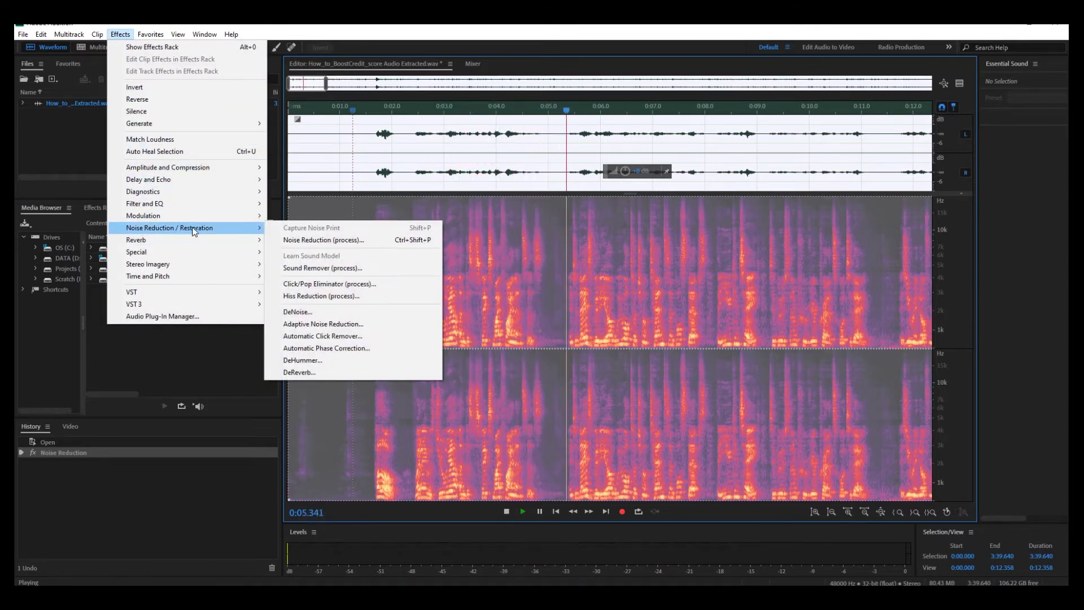
pyautogui.click(314, 375)
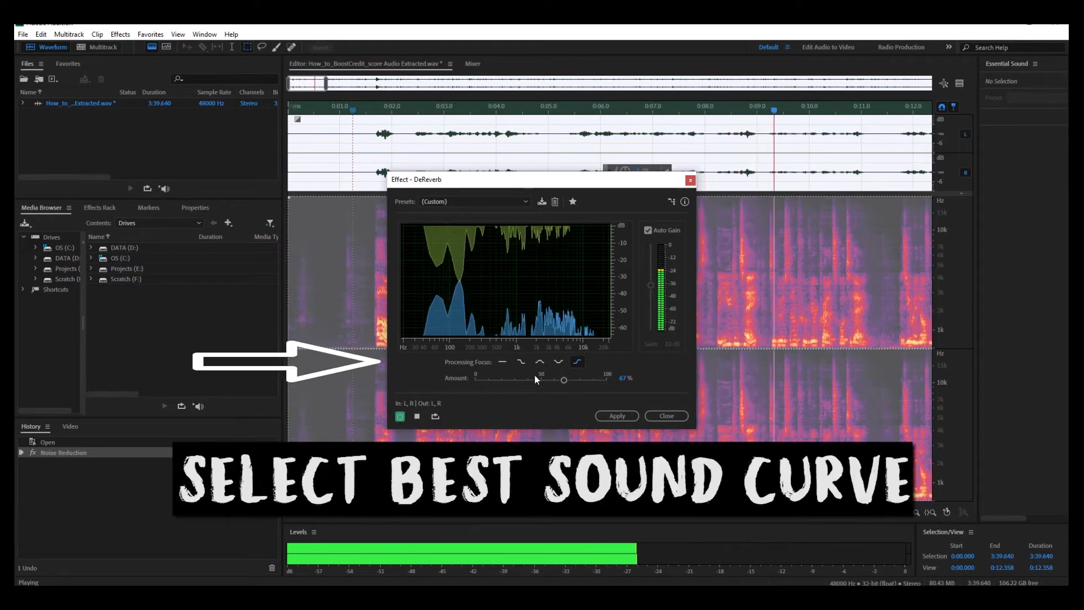
pyautogui.click(500, 361)
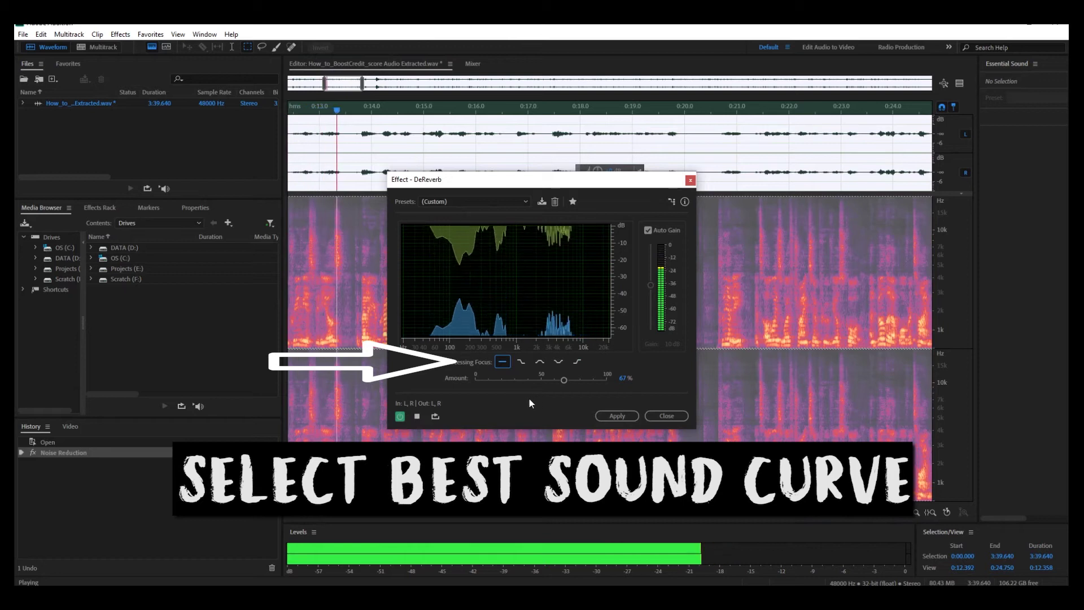
pyautogui.press('space')
pyautogui.click(616, 416)
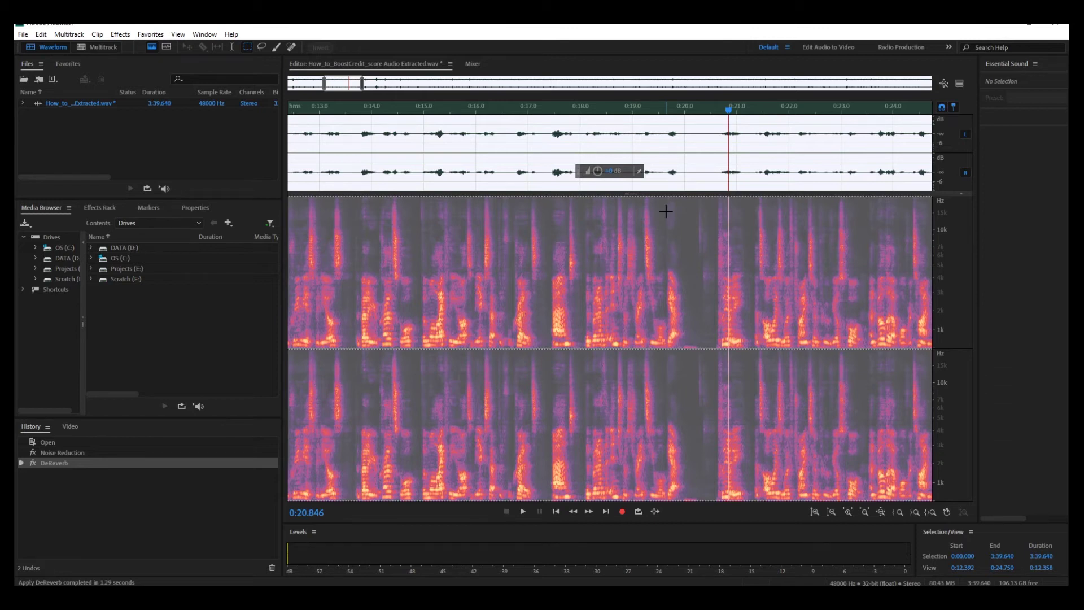
pyautogui.hotkey('ctrl', 's')
# - Return to Premiere Pro and play the sequence's opening, stopping at 00:00:03:04
pyautogui.moveTo(432, 595)
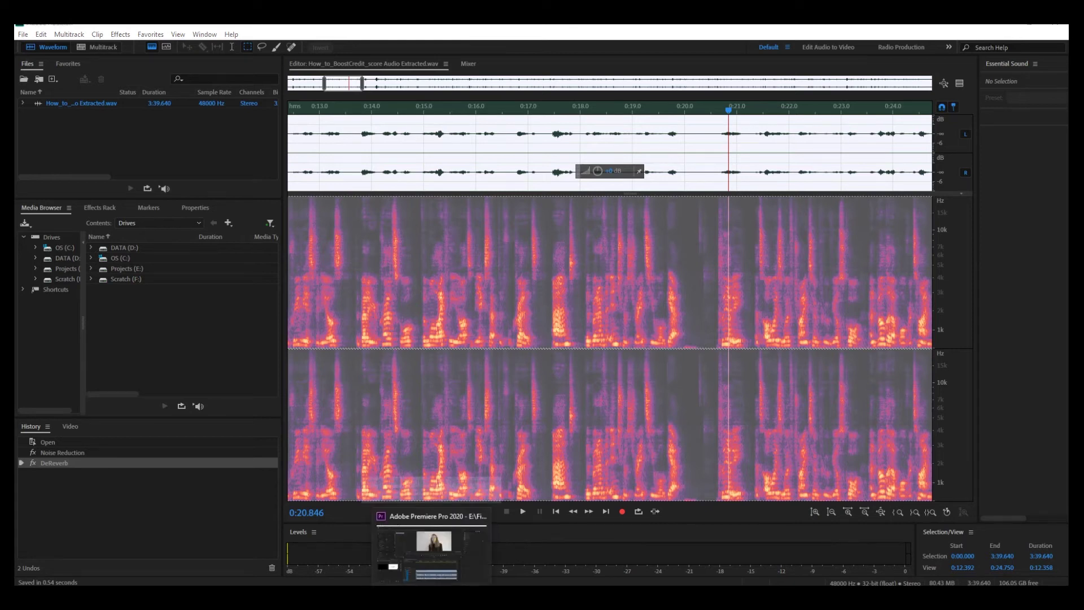
pyautogui.click(432, 550)
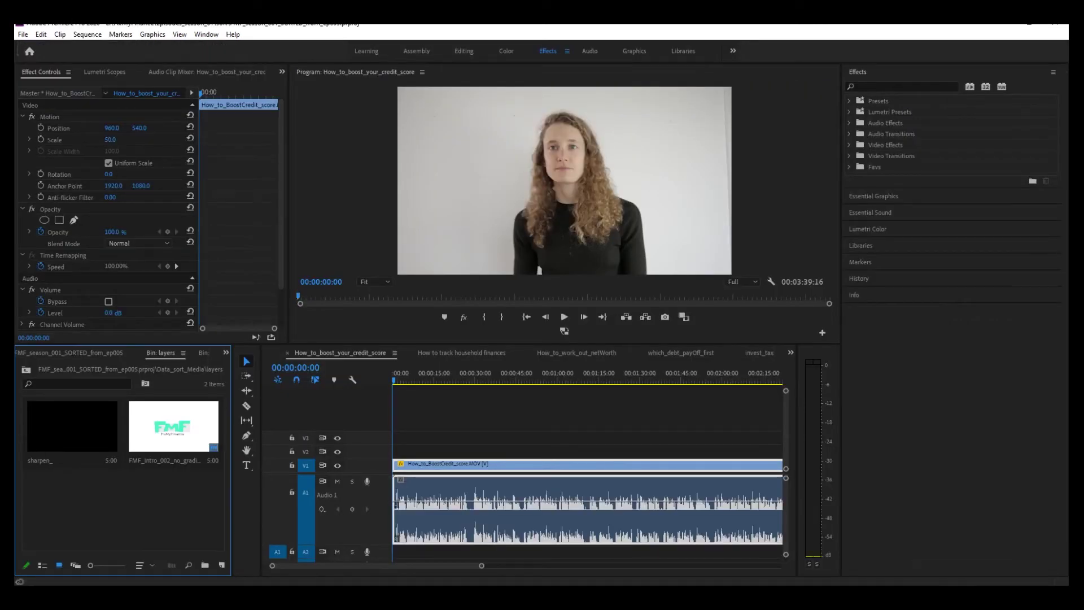
pyautogui.press('space')
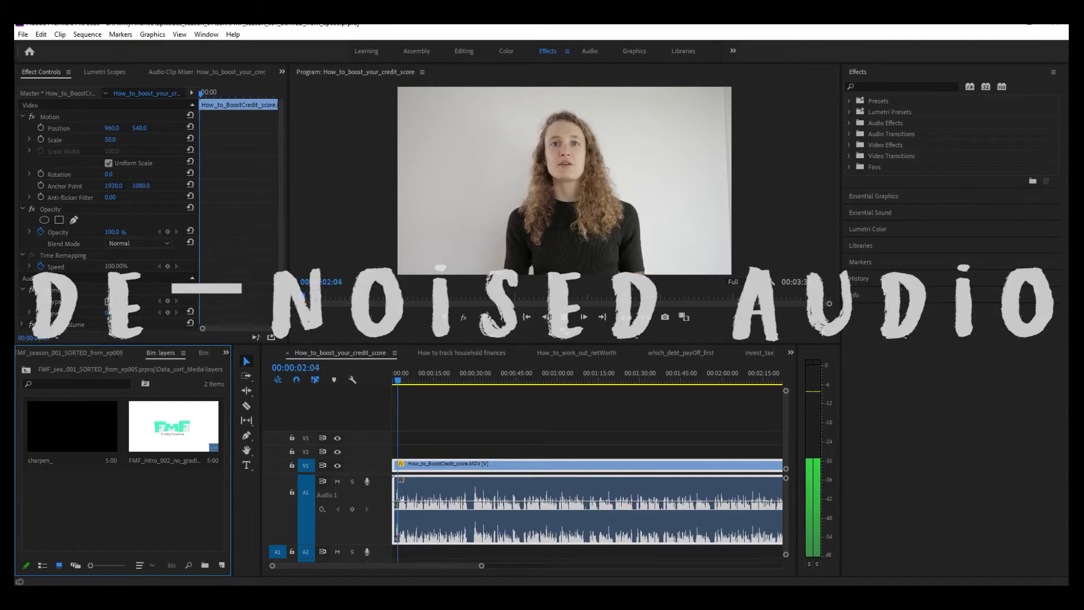
pyautogui.press('space')
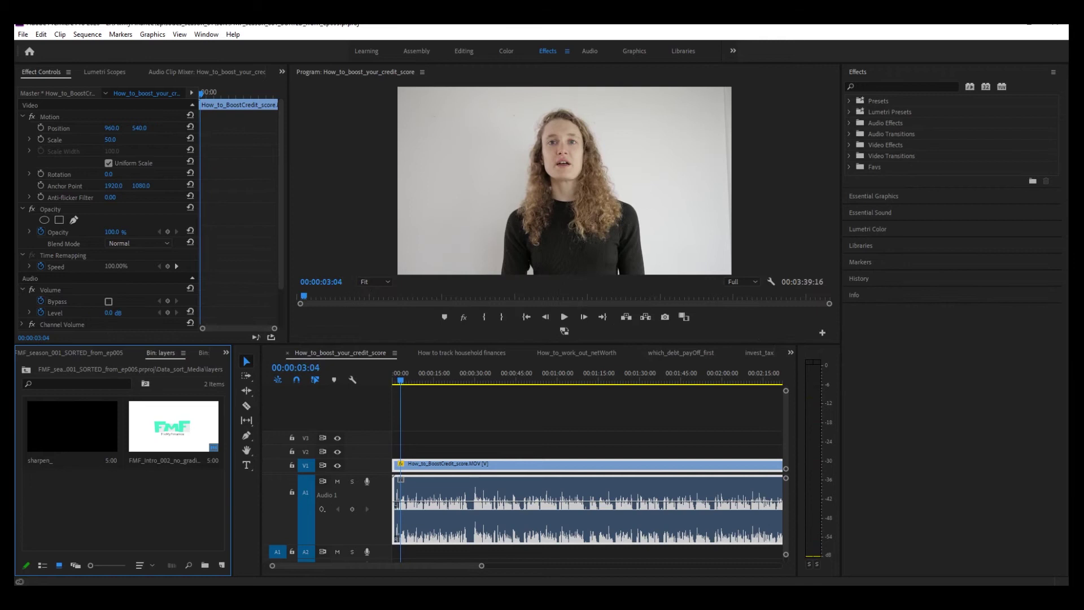
# - In the Audio workspace, tag the clip Dialogue, then clear its audio type and reselect it
pyautogui.click(473, 492)
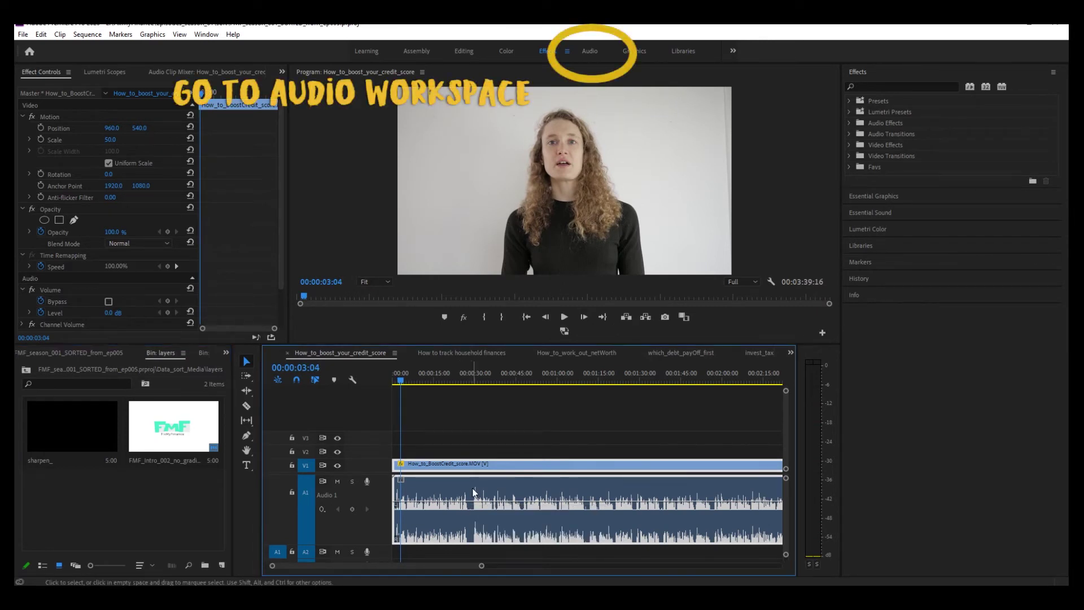
pyautogui.click(589, 49)
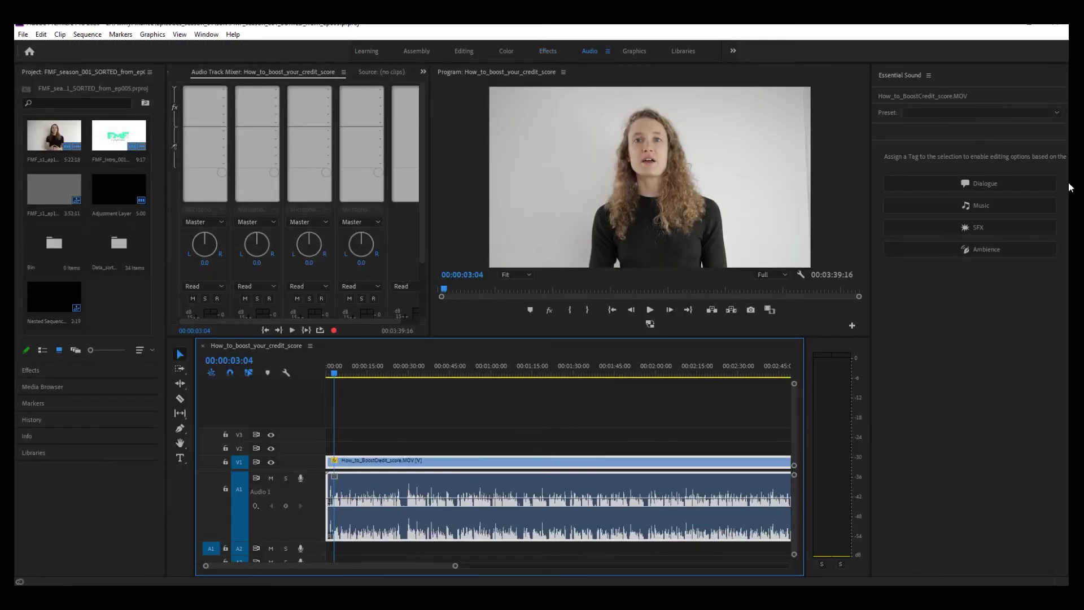
pyautogui.click(1016, 185)
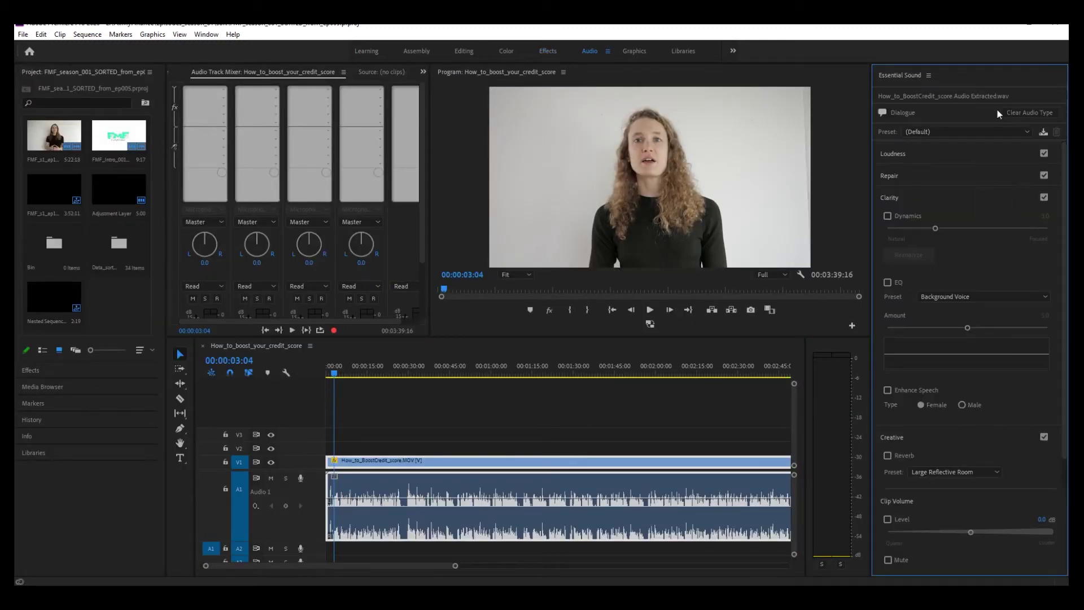
pyautogui.click(1021, 132)
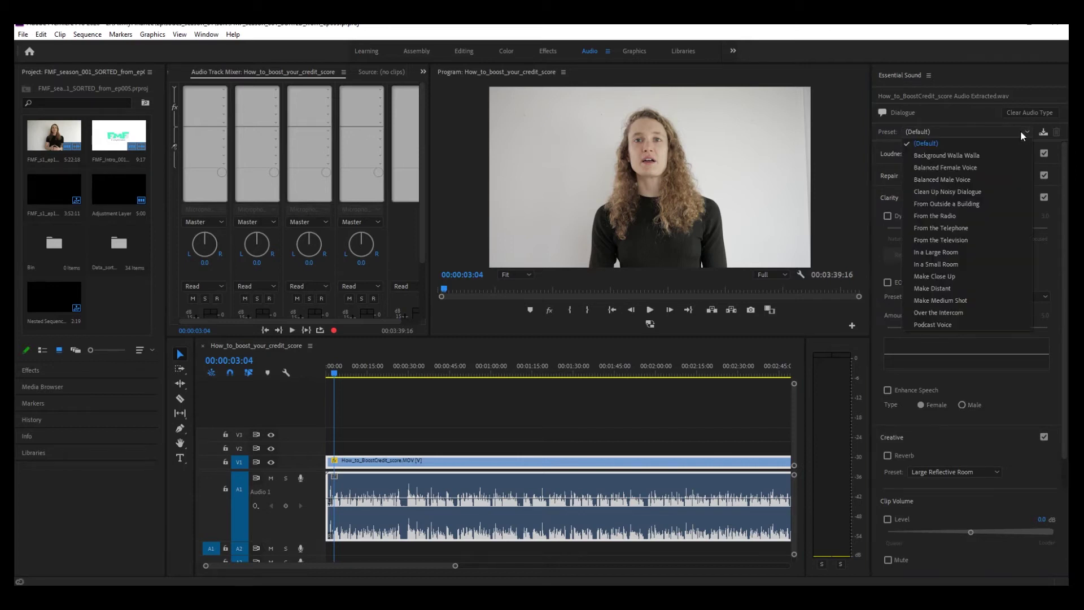
pyautogui.click(1020, 132)
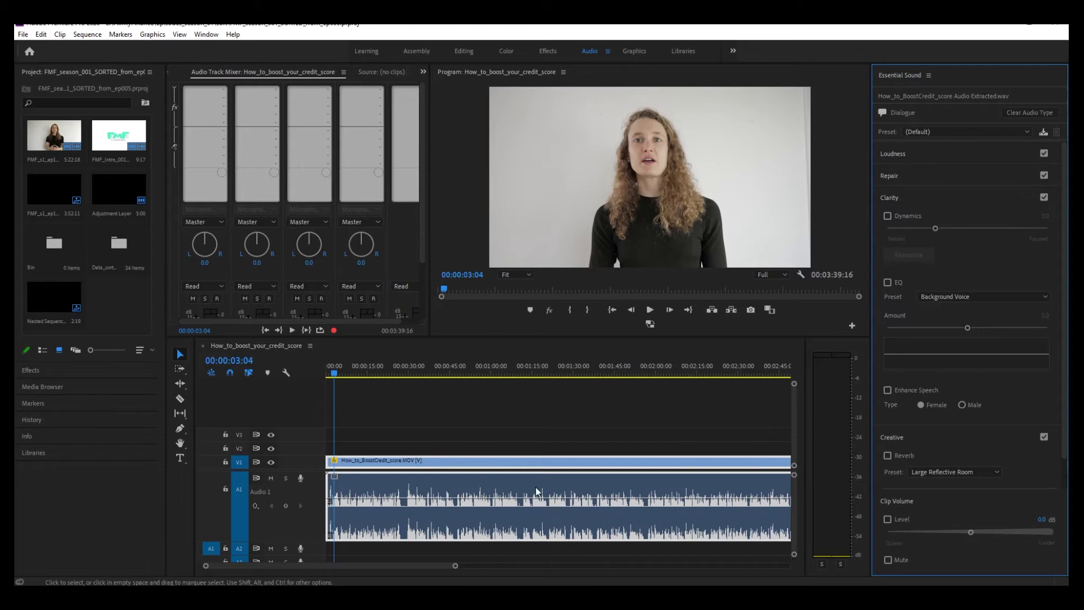
pyautogui.click(1048, 111)
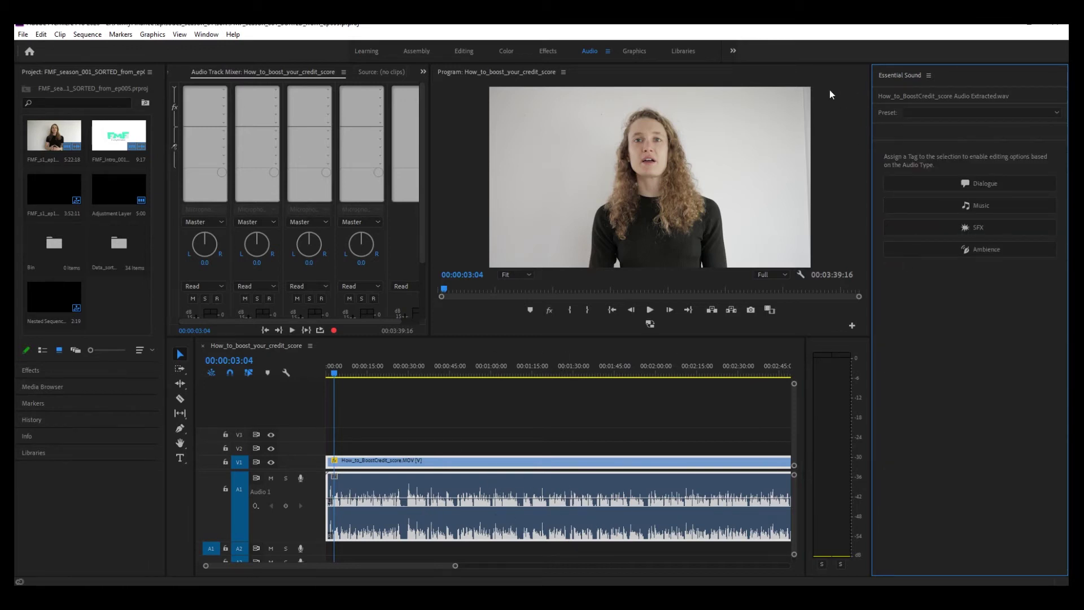
pyautogui.click(387, 492)
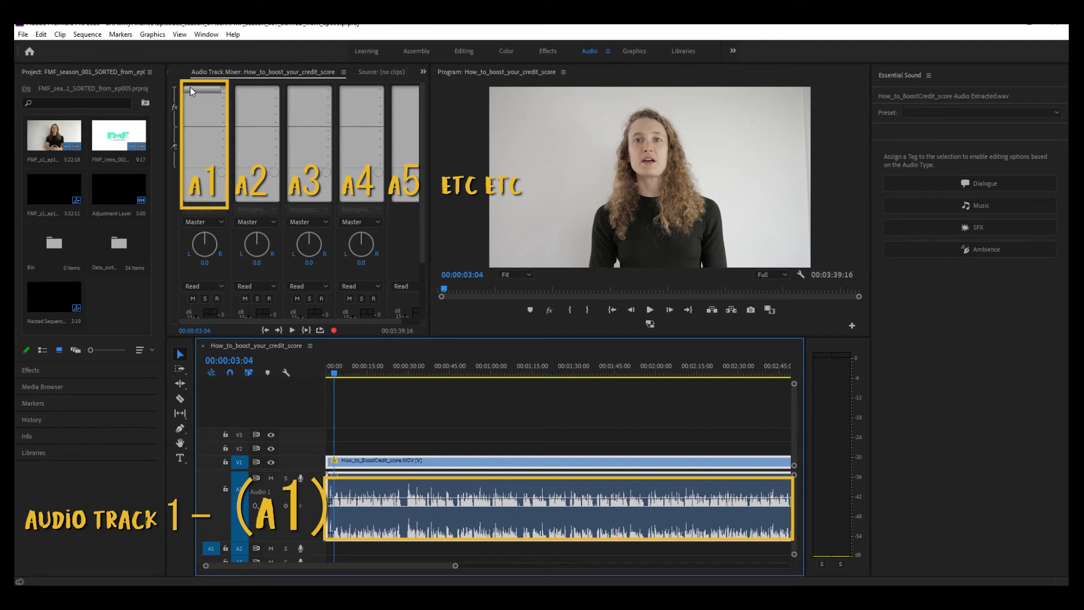
# - Add Amplify to Audio 1's first effect slot with the +3dB Boost preset
pyautogui.click(224, 91)
pyautogui.moveTo(249, 117)
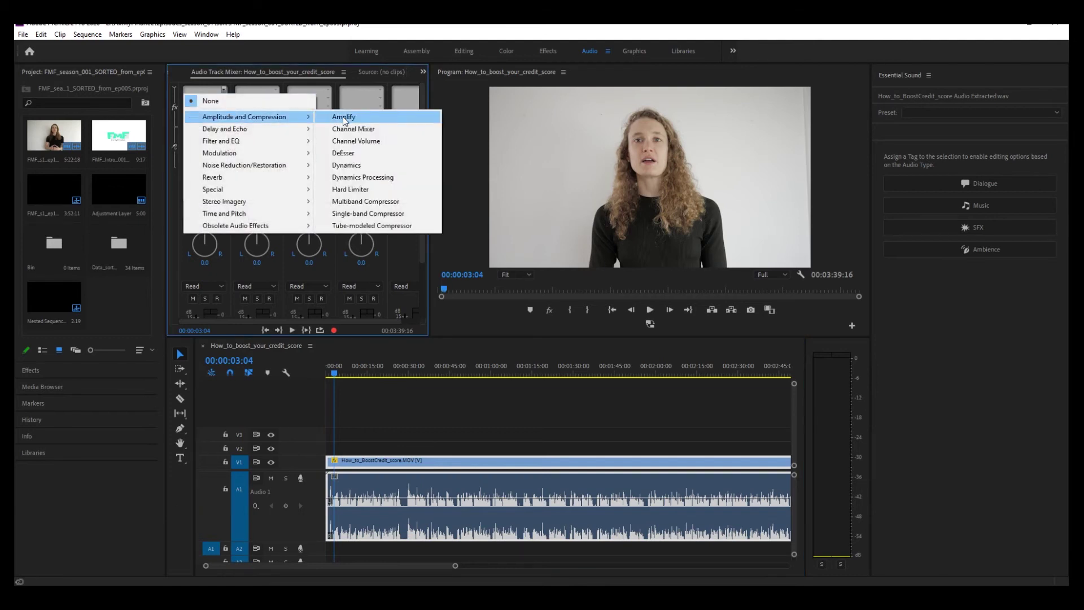
pyautogui.click(343, 116)
pyautogui.doubleClick(198, 90)
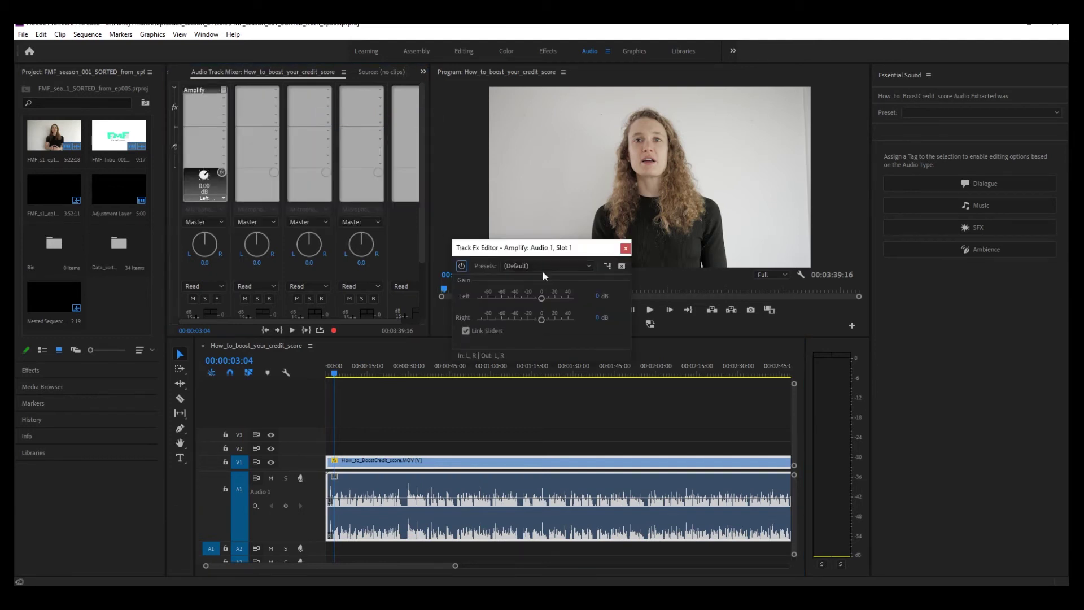
pyautogui.click(588, 268)
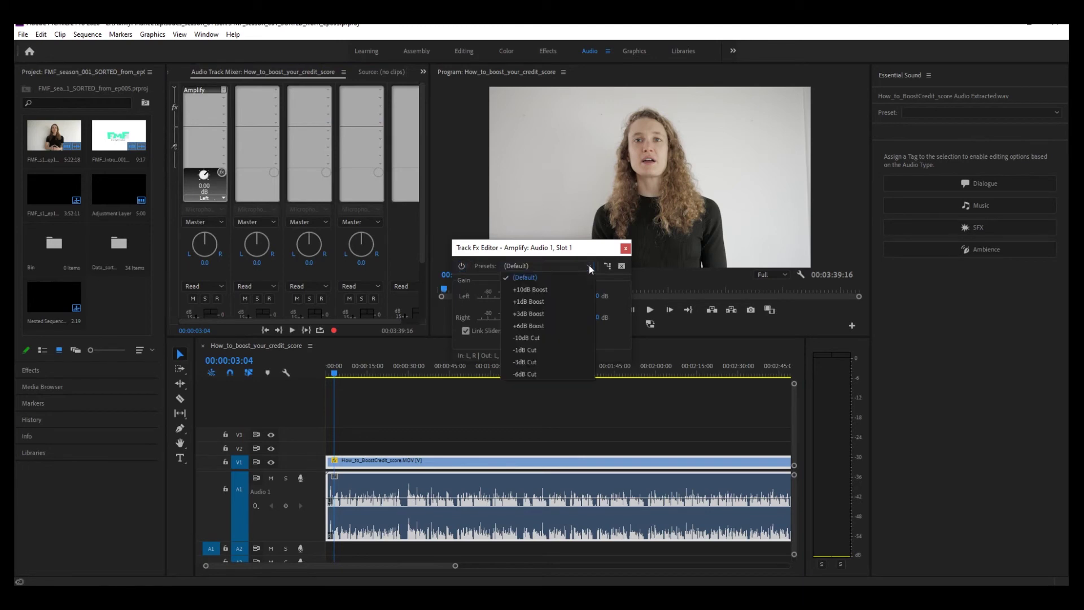
pyautogui.click(547, 314)
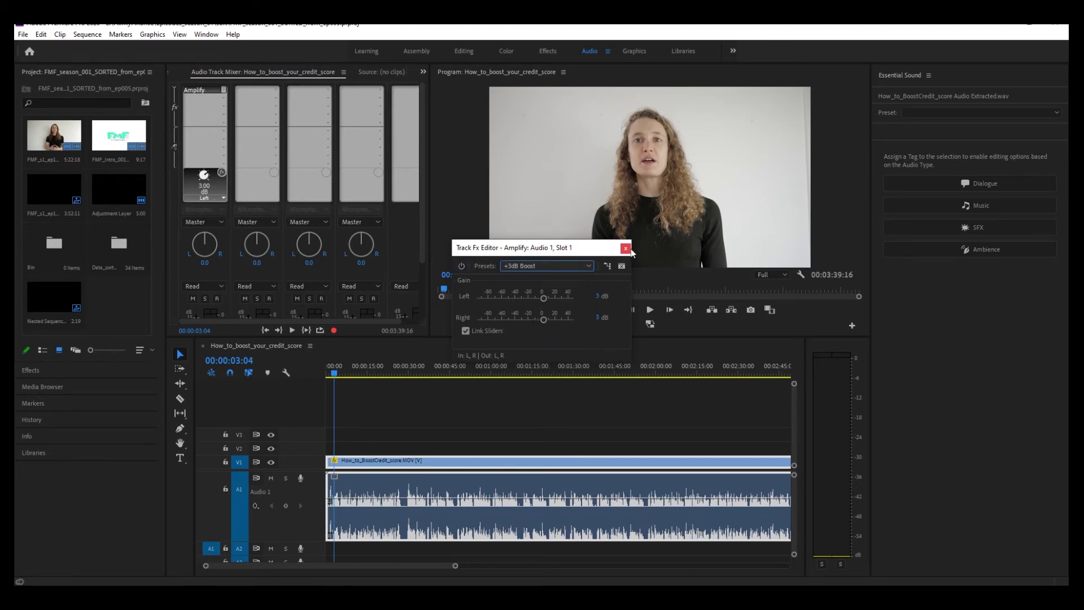
pyautogui.click(625, 248)
# - Play the sequence from the start to hear the 3 dB boost
pyautogui.click(289, 378)
pyautogui.press('Home')
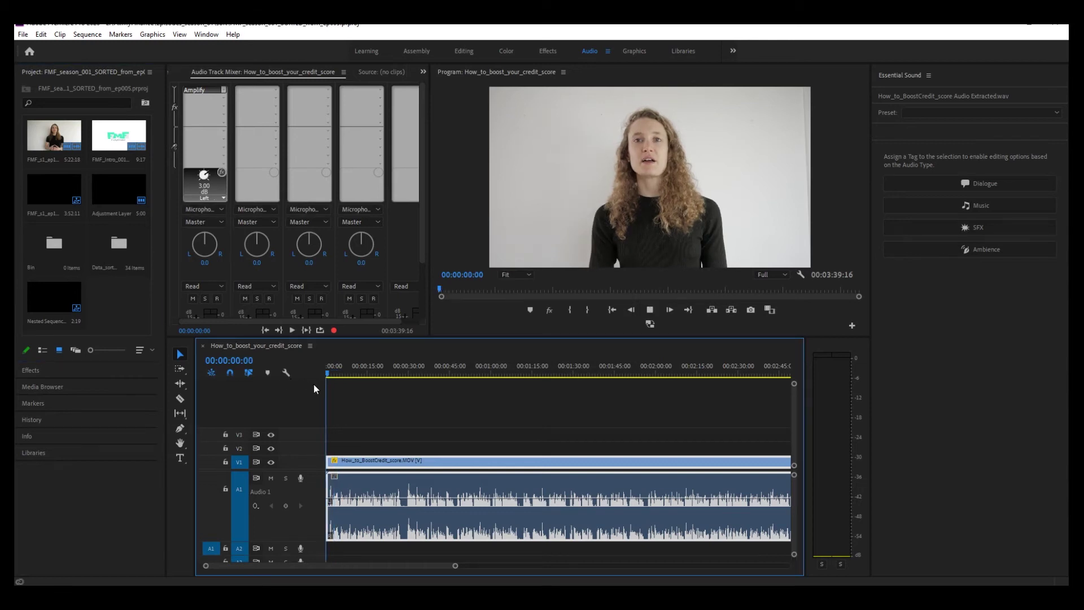
pyautogui.press('space')
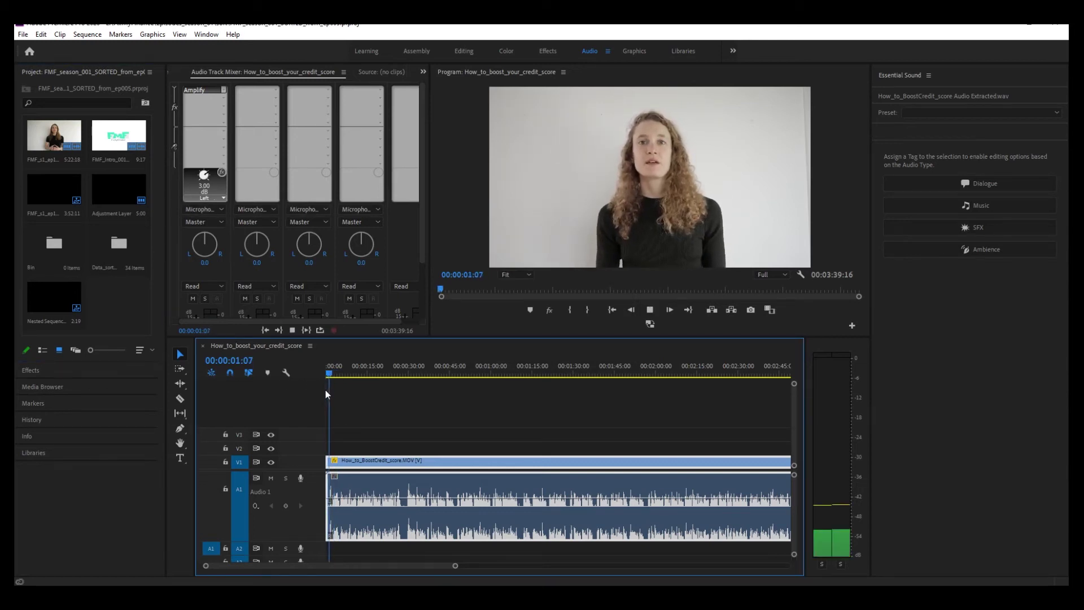
pyautogui.press('space')
pyautogui.click(204, 96)
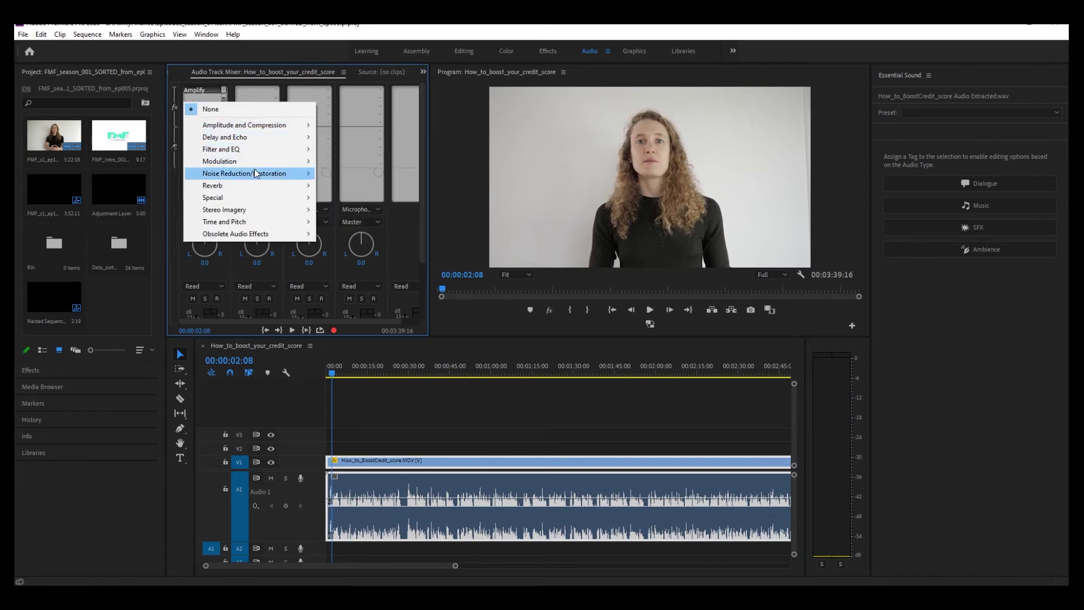
# - Add a Parametric Equalizer after Amplify and enable its high-pass band at 48dB/Oct while playing
pyautogui.moveTo(255, 172)
pyautogui.click(346, 259)
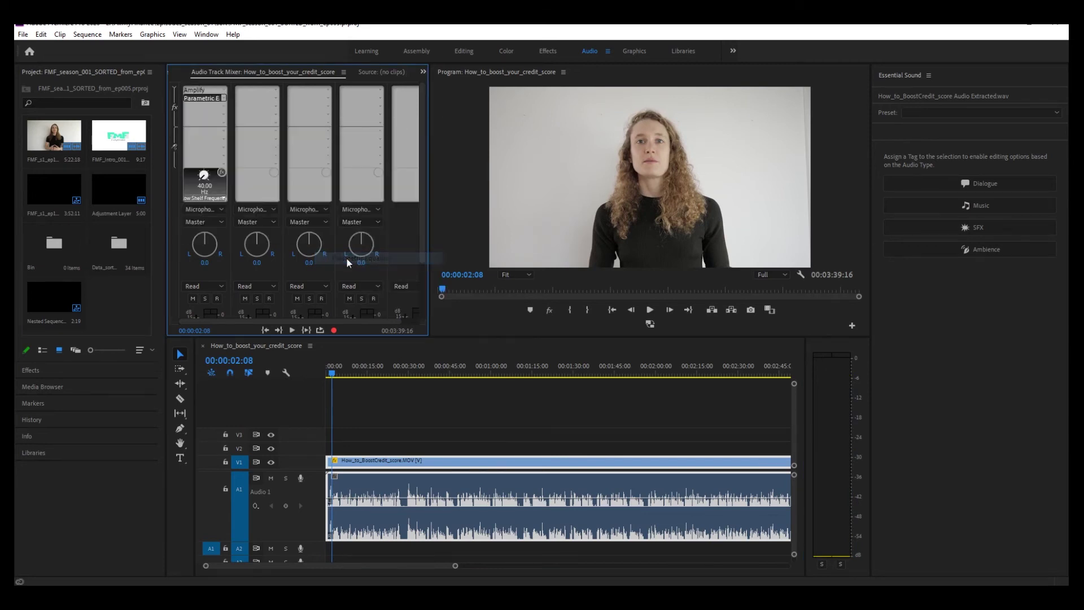
pyautogui.doubleClick(198, 97)
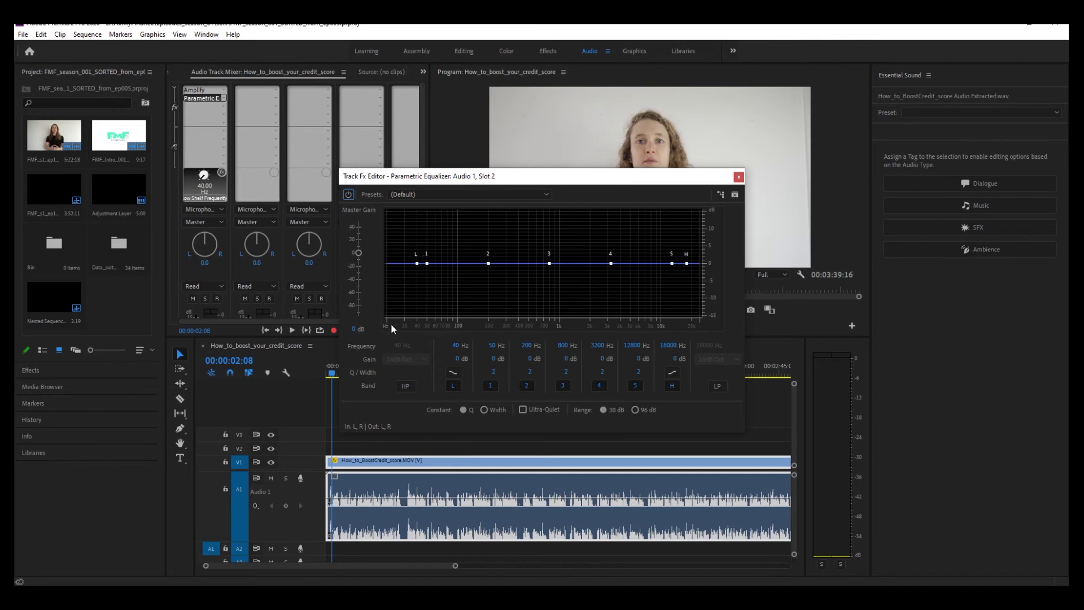
pyautogui.press('space')
pyautogui.click(406, 386)
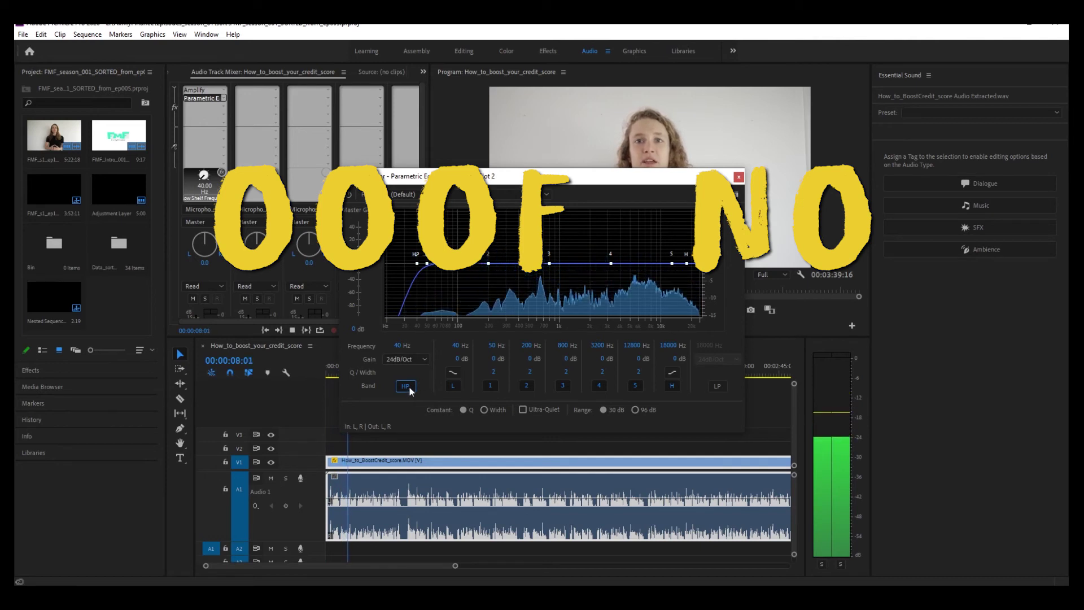
pyautogui.click(423, 360)
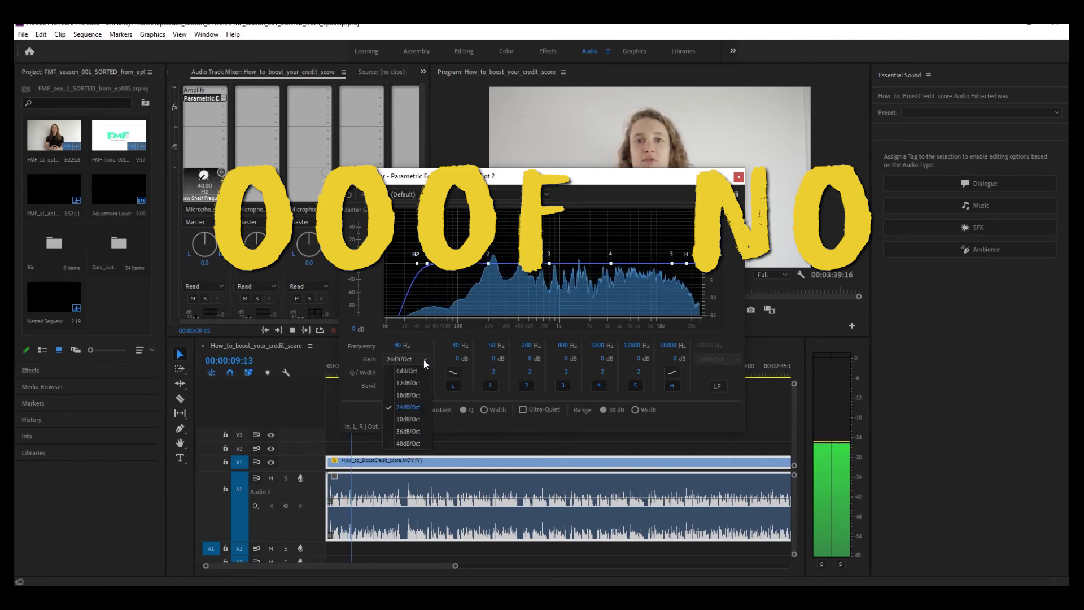
pyautogui.click(406, 442)
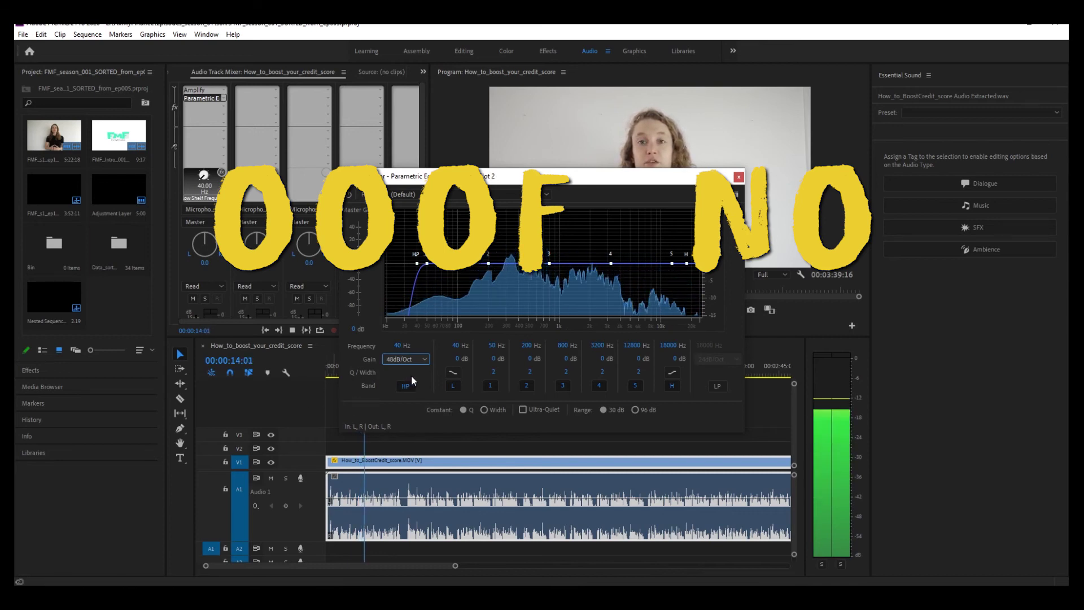
# - Compare the high-pass band on and off, leave it off, and close the equalizer
pyautogui.press('space')
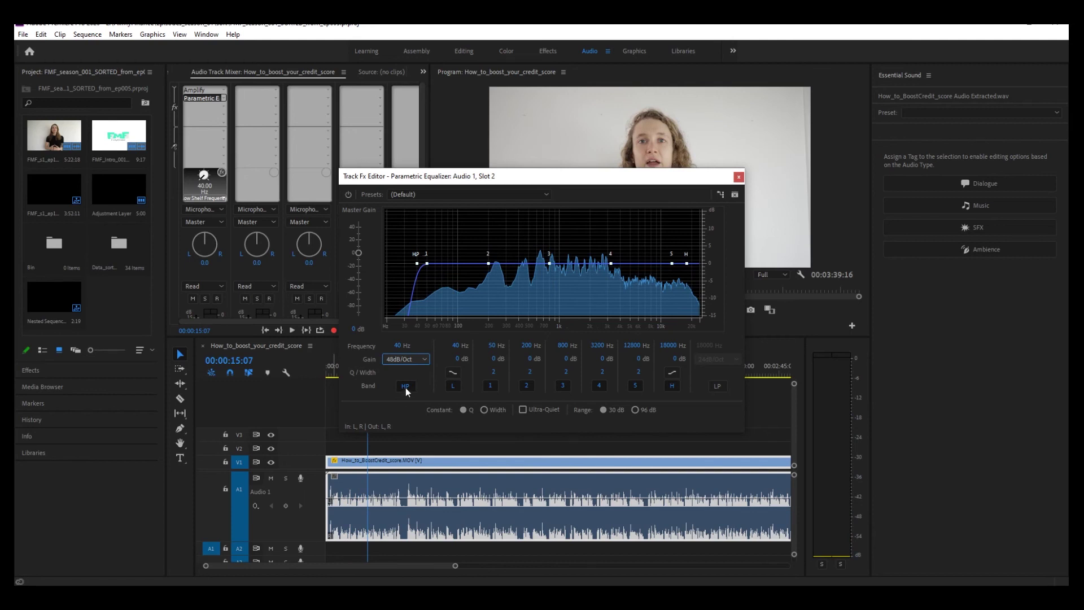
pyautogui.click(409, 387)
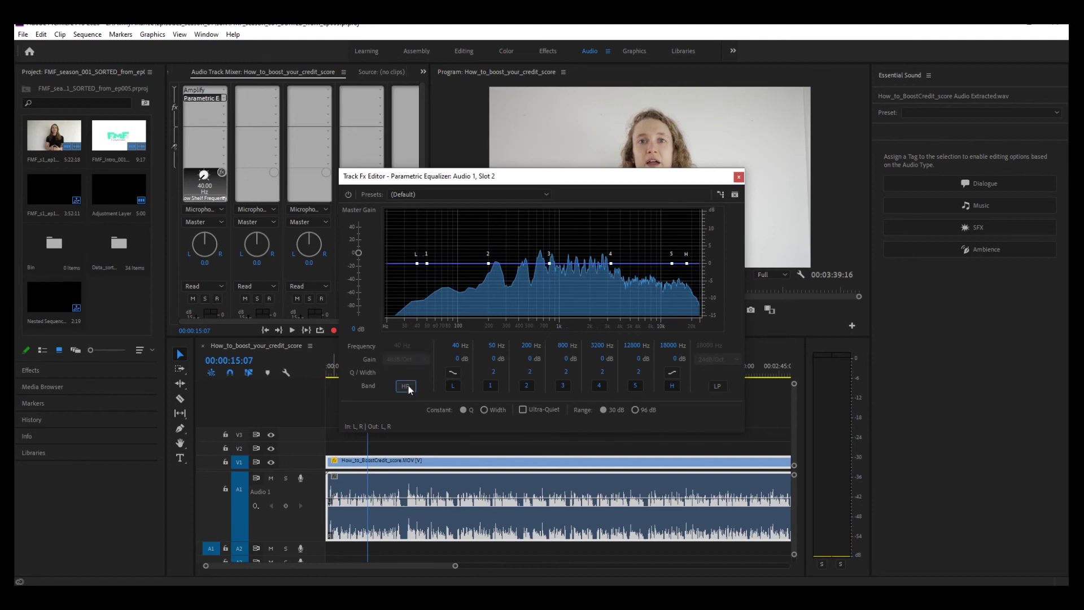
pyautogui.press('space')
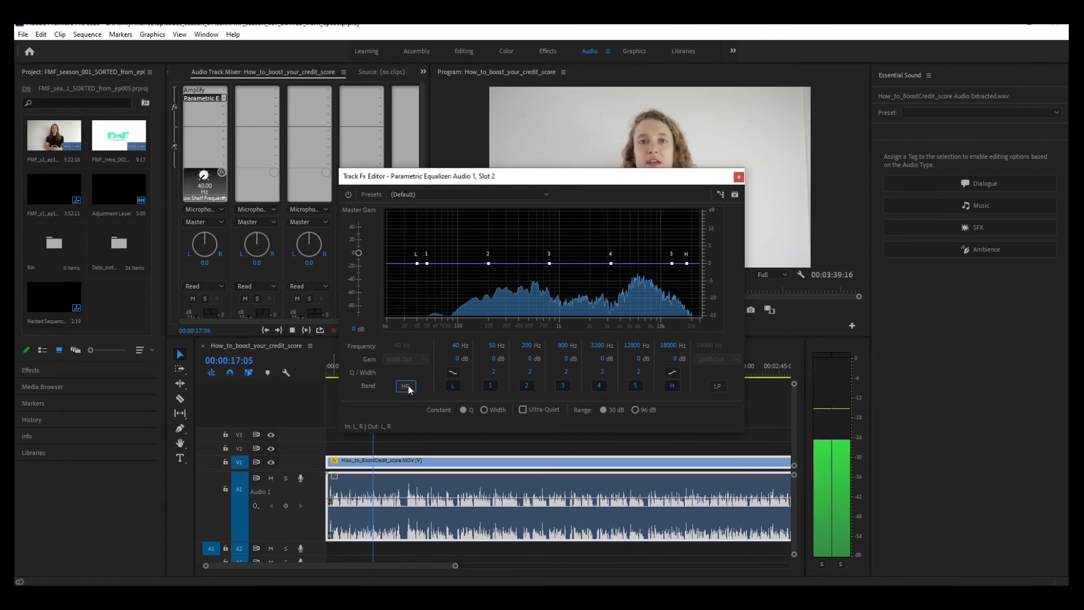
pyautogui.click(409, 387)
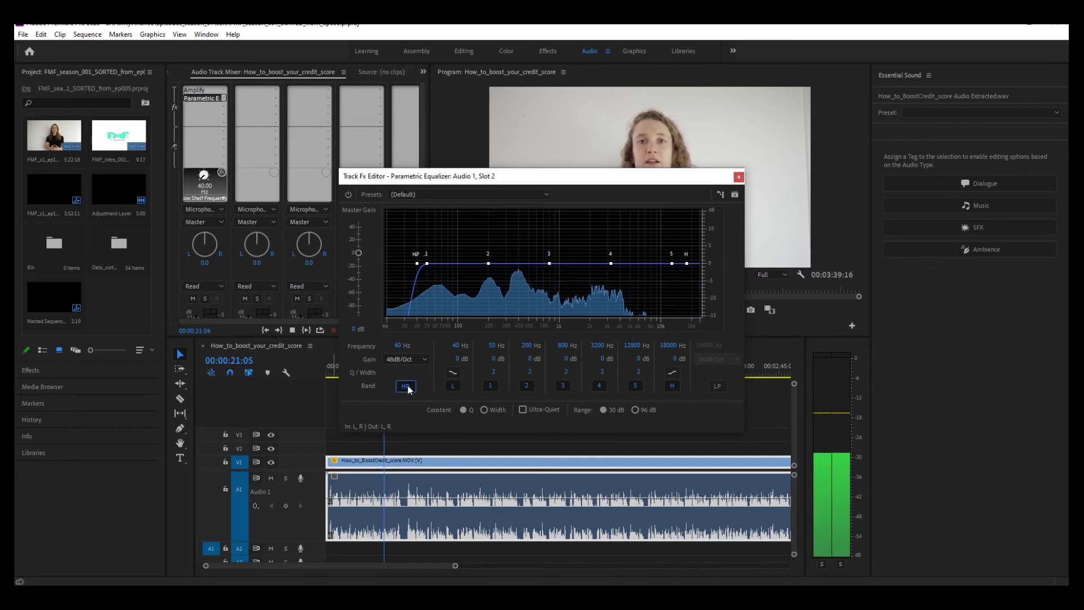
pyautogui.press('space')
pyautogui.click(409, 387)
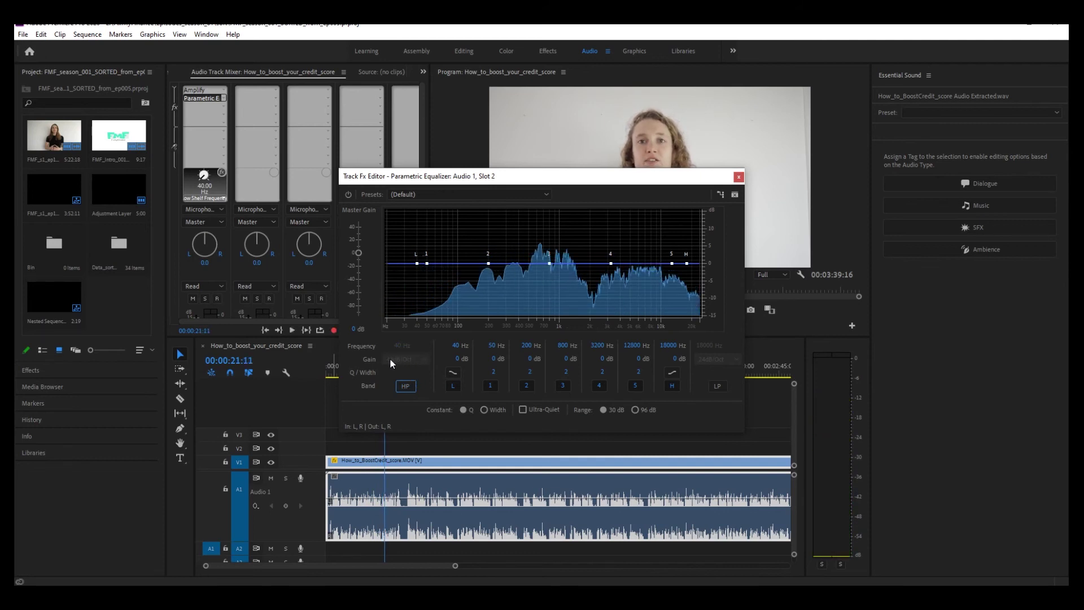
pyautogui.click(738, 177)
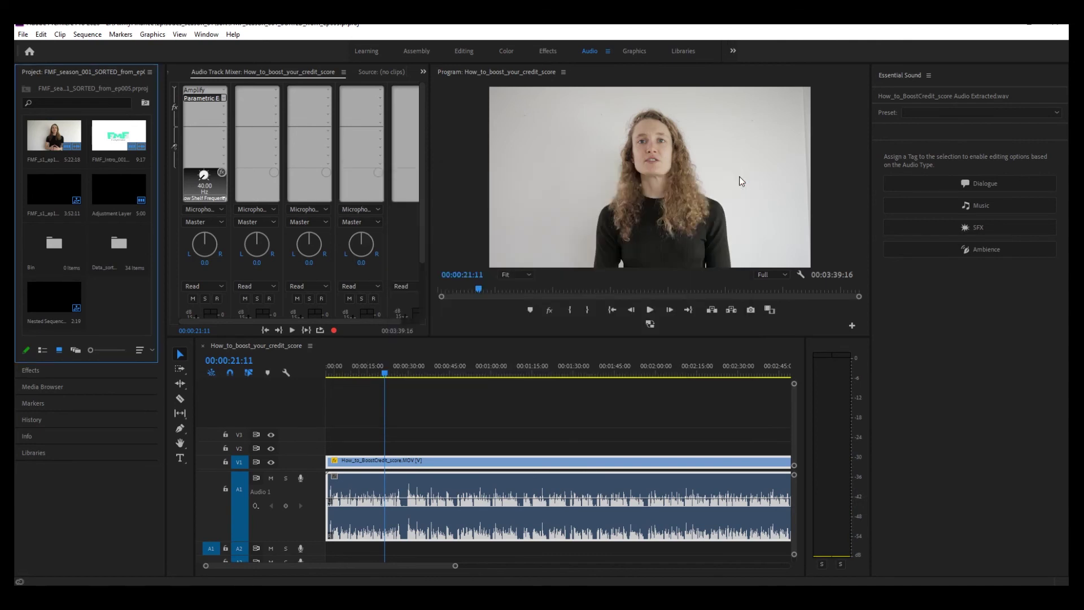